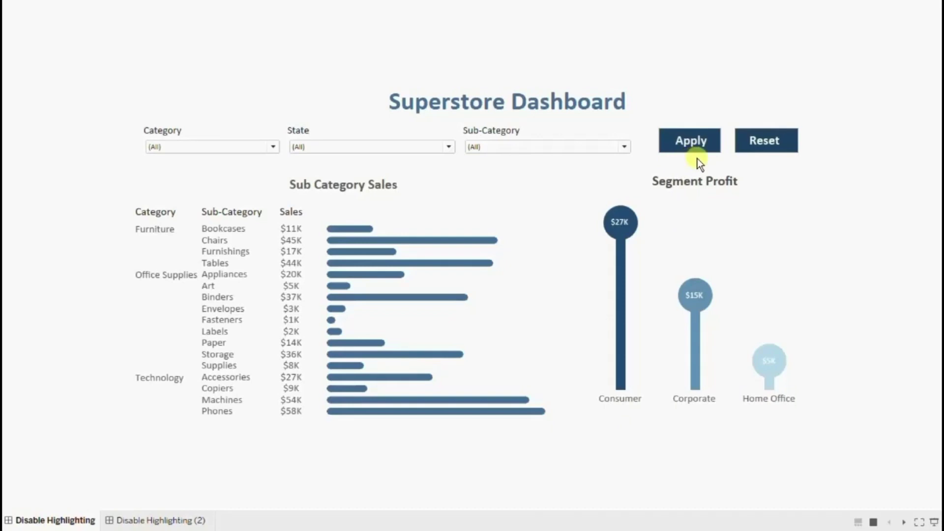
Reset and apply all filters, then exclude Furniture from Category and Alabama from State
left_click(759, 151)
left_click(696, 147)
left_click(273, 148)
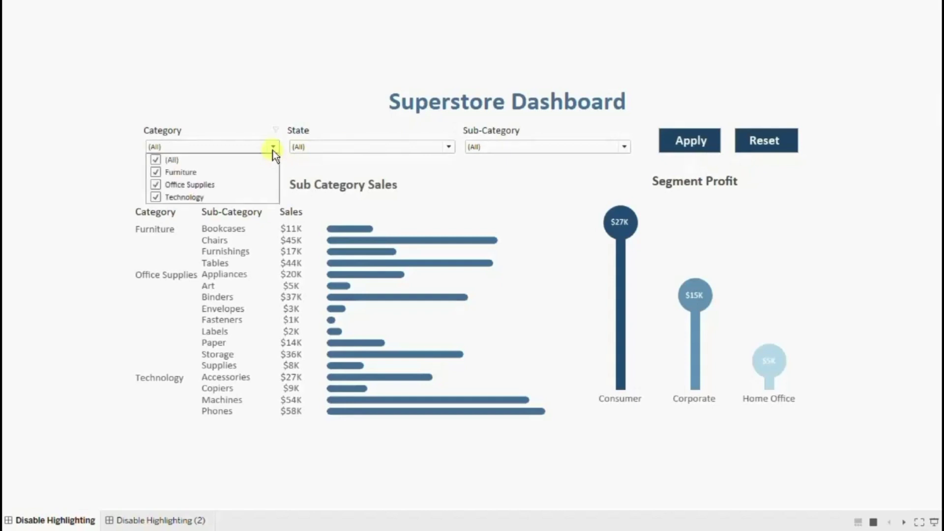
left_click(156, 172)
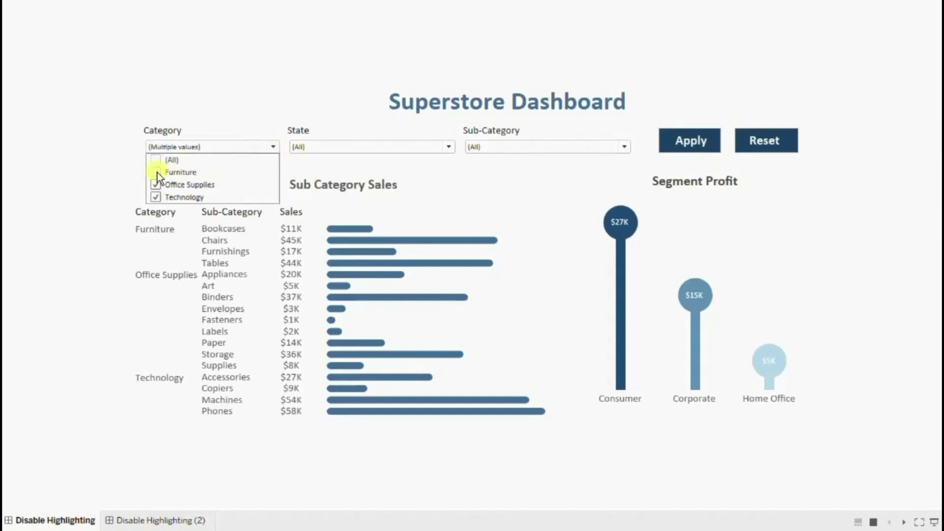
left_click(349, 146)
left_click(349, 146)
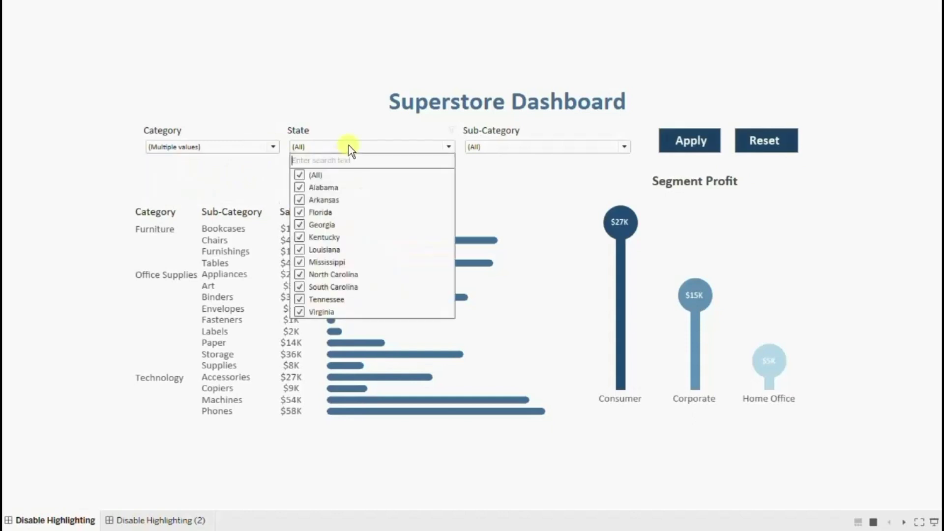
left_click(299, 189)
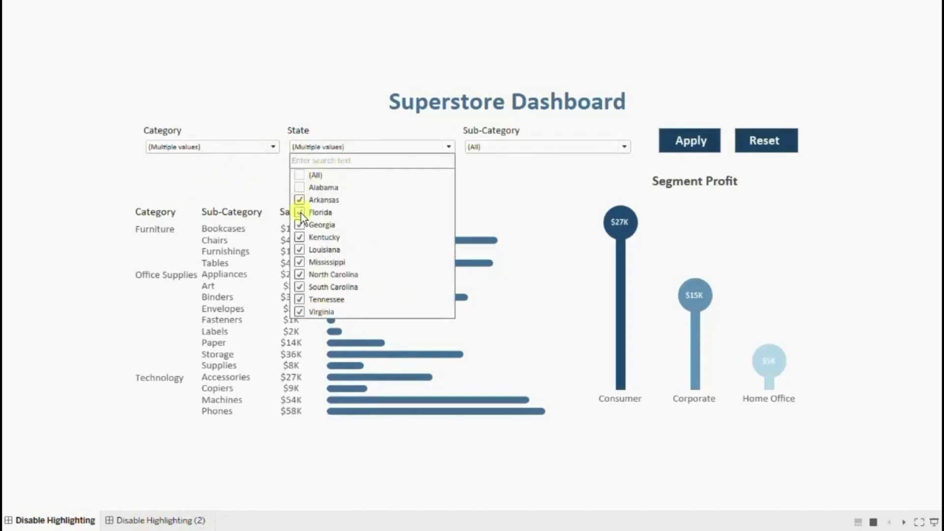
Exclude Appliances and Binders from Sub-Category and apply the filter selections
left_click(508, 146)
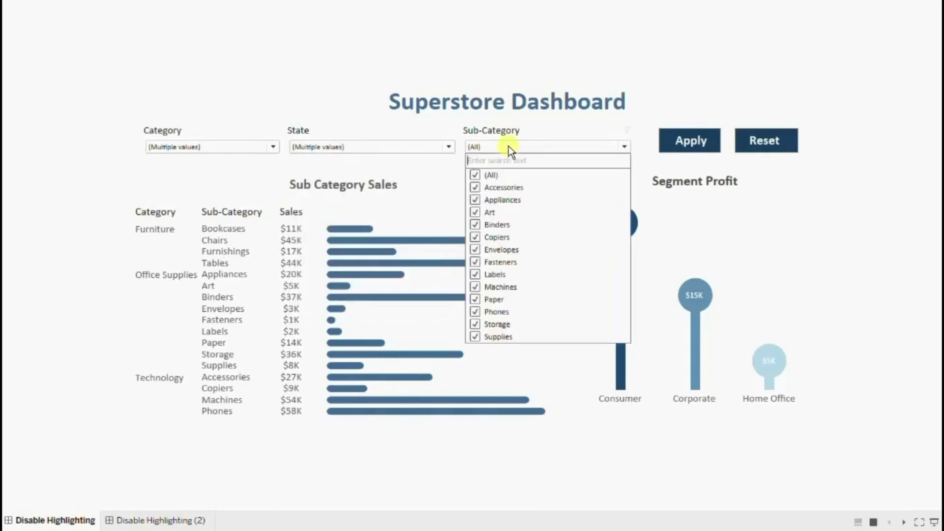
left_click(475, 201)
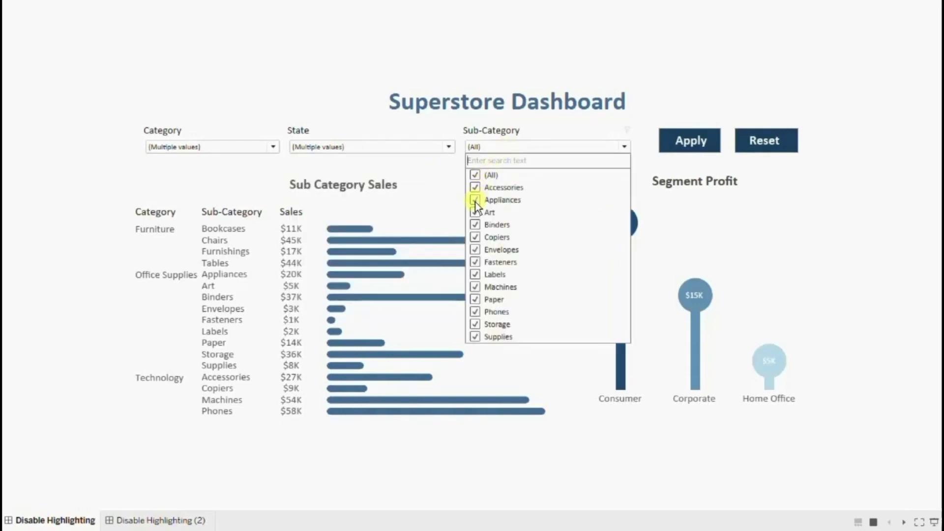
left_click(475, 228)
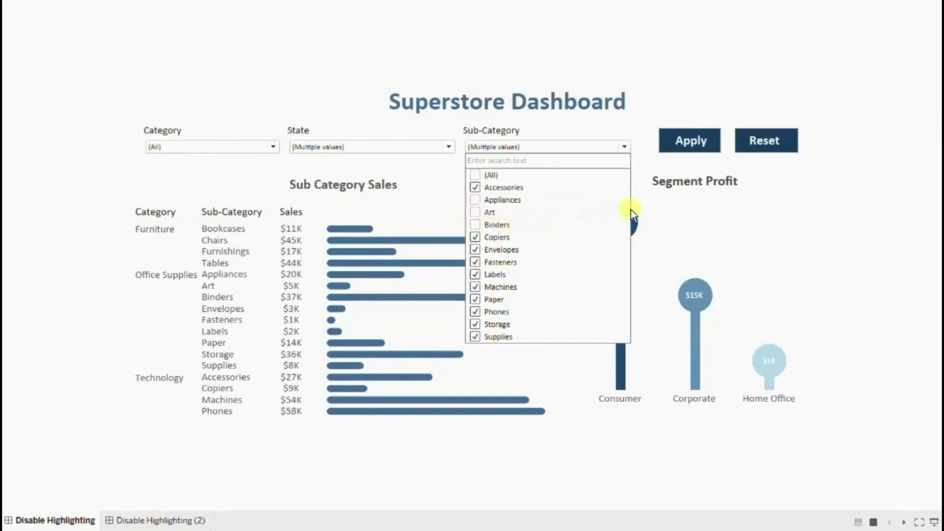
left_click(694, 147)
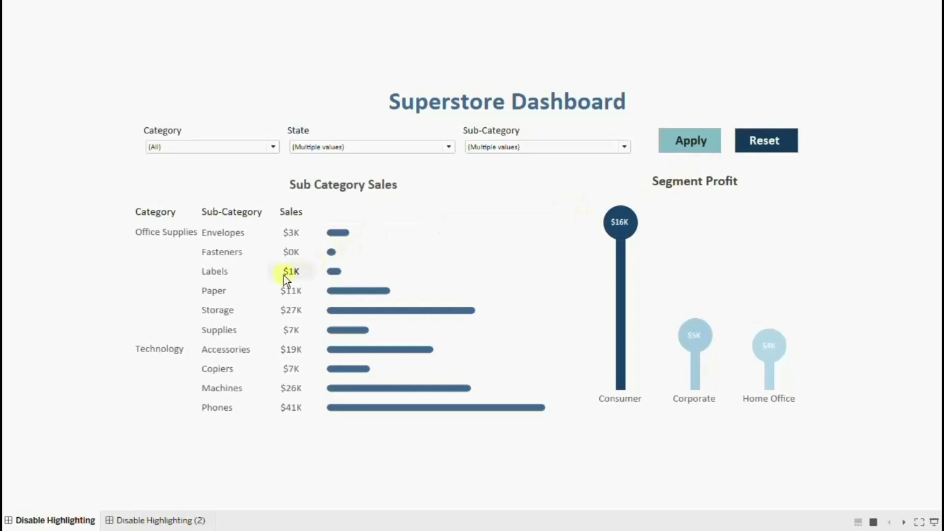
Select Labels, clear it, then select the Paper bar to test highlighting
left_click(259, 271)
left_click(361, 250)
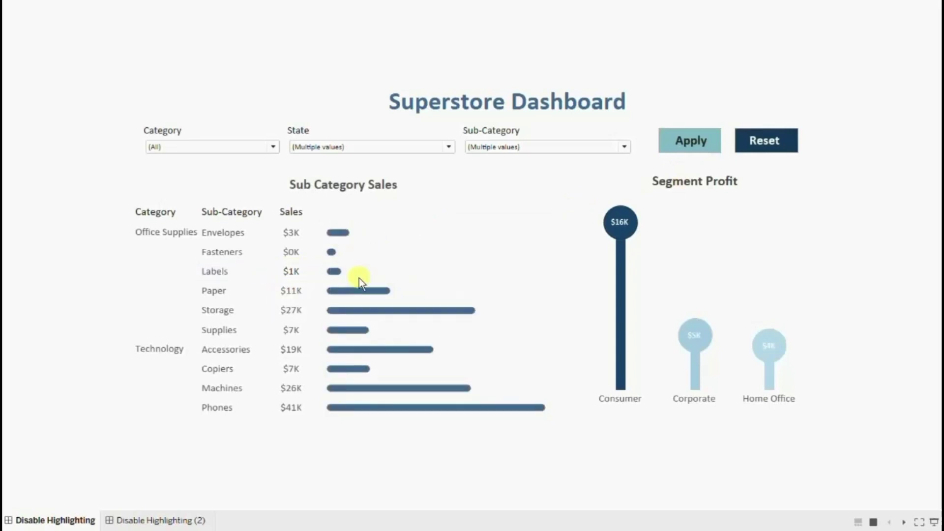
left_click(357, 294)
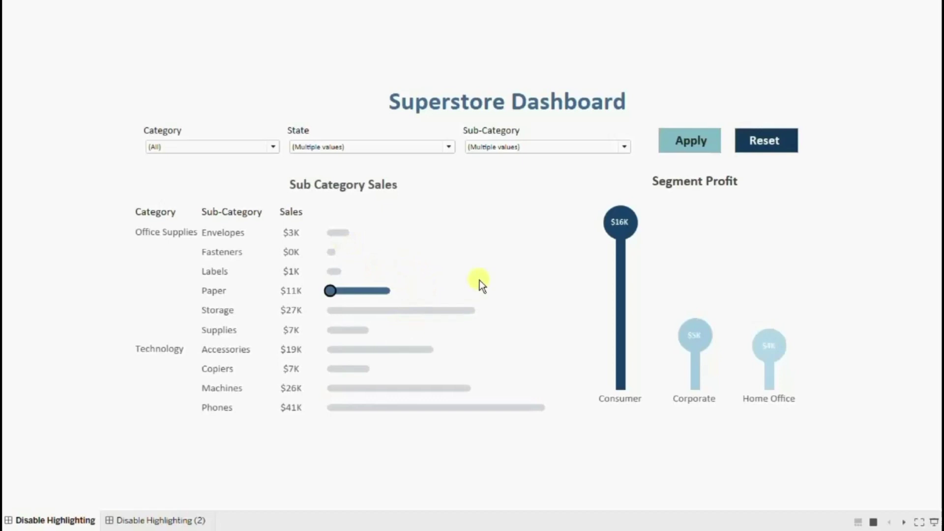
On the Disable Highlighting (2) dashboard, exclude Furniture and Florida and apply the filters
left_click(147, 519)
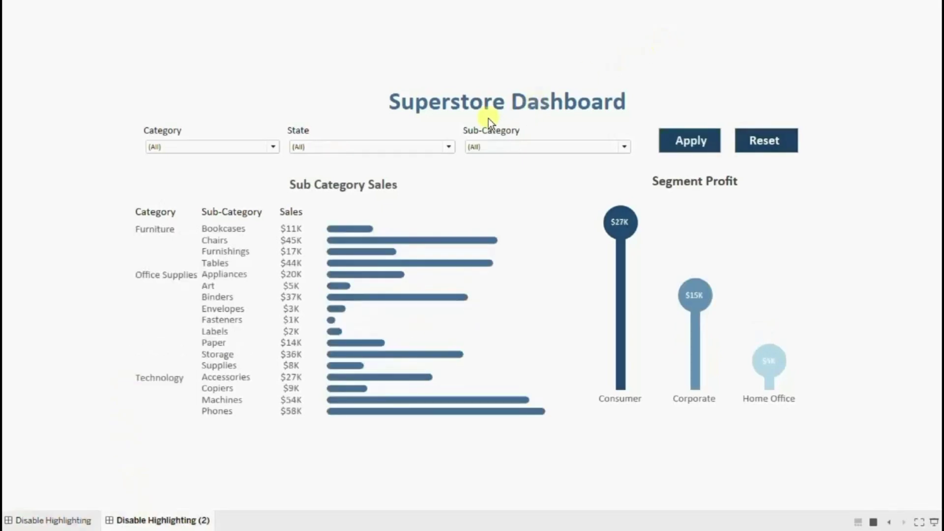
left_click(272, 145)
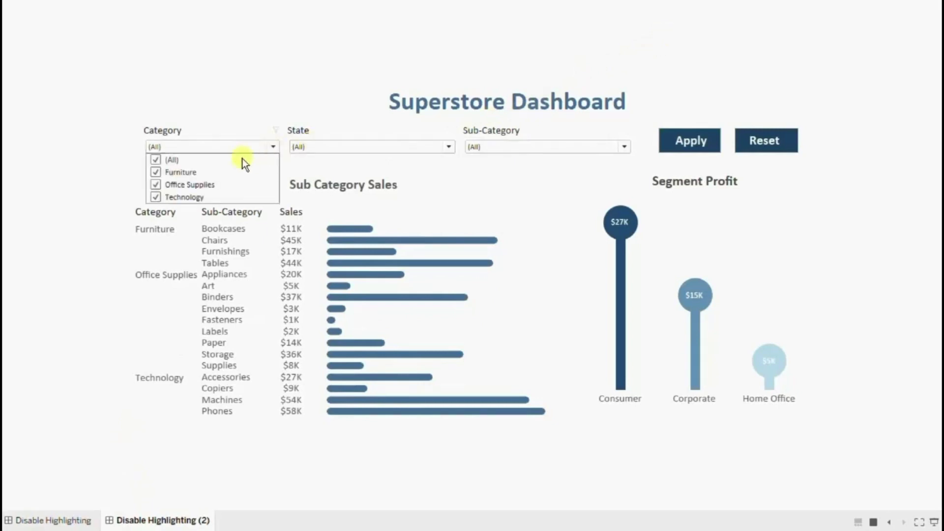
left_click(156, 172)
left_click(330, 147)
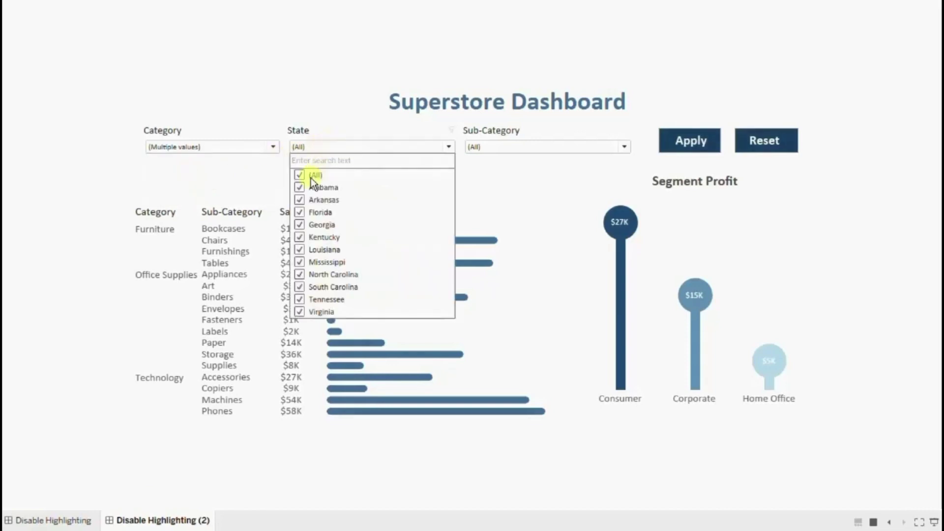
left_click(299, 211)
left_click(507, 199)
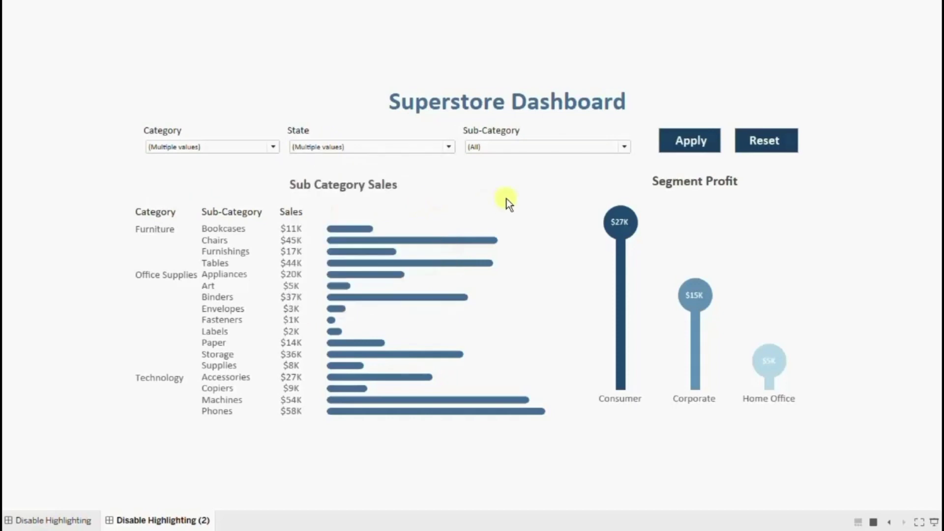
left_click(675, 140)
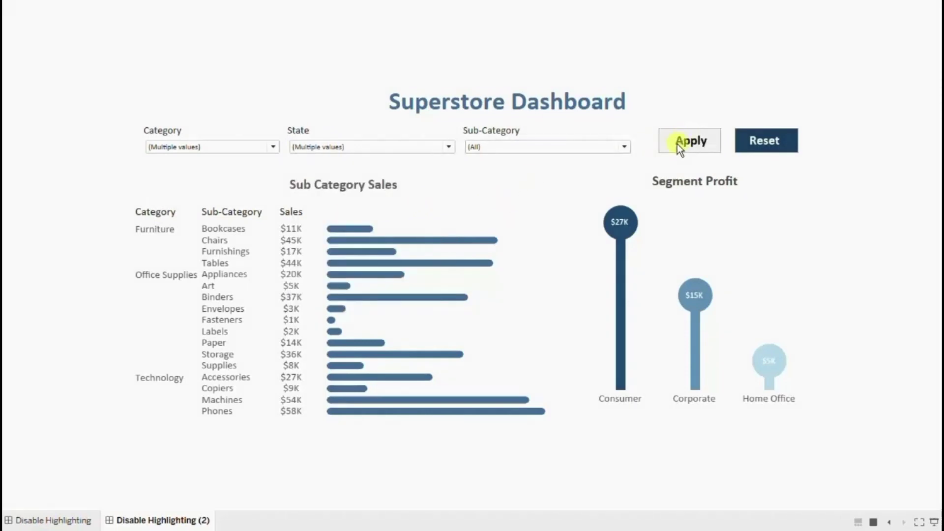
left_click(700, 145)
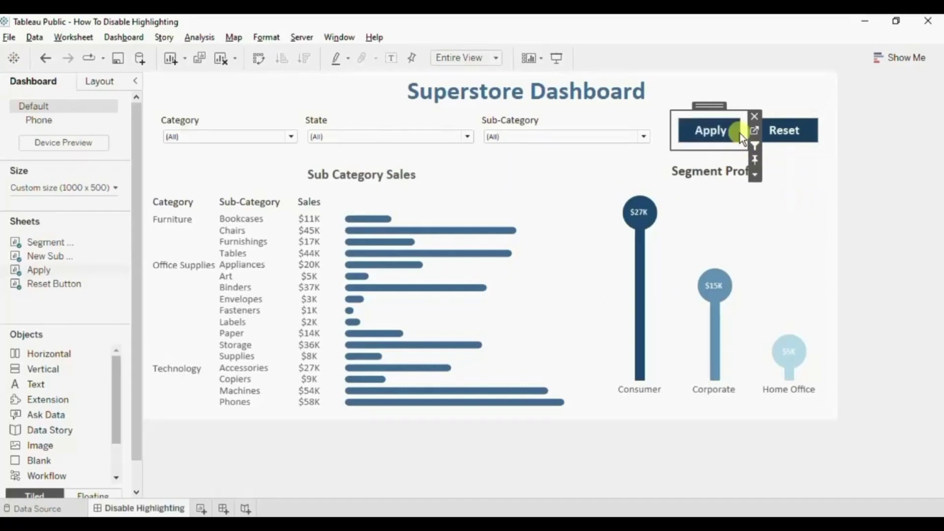
On the Apply sheet, create a calculated field named True with formula TRUE
left_click(755, 129)
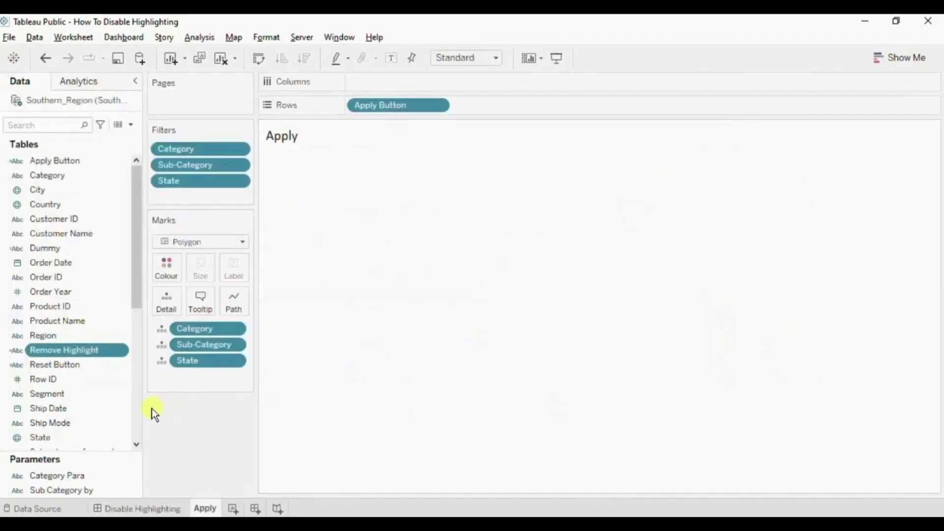
left_click(131, 125)
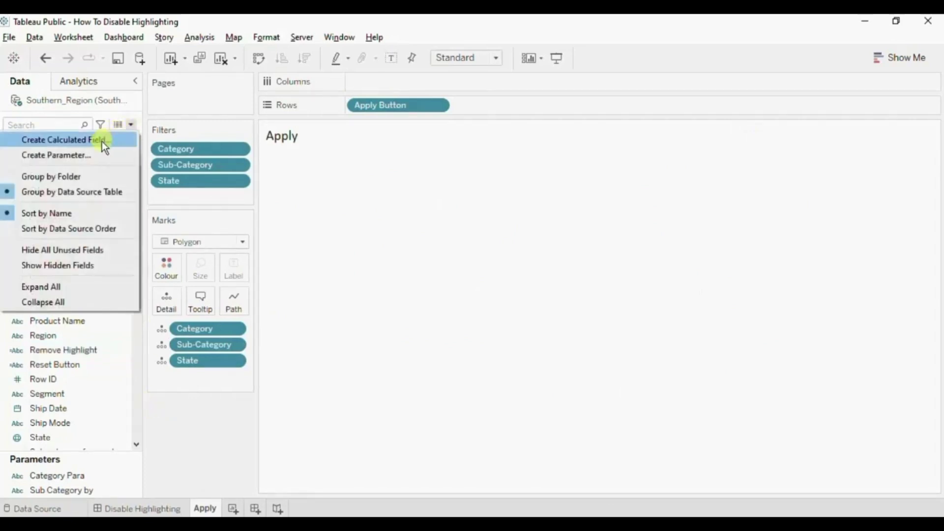
left_click(102, 140)
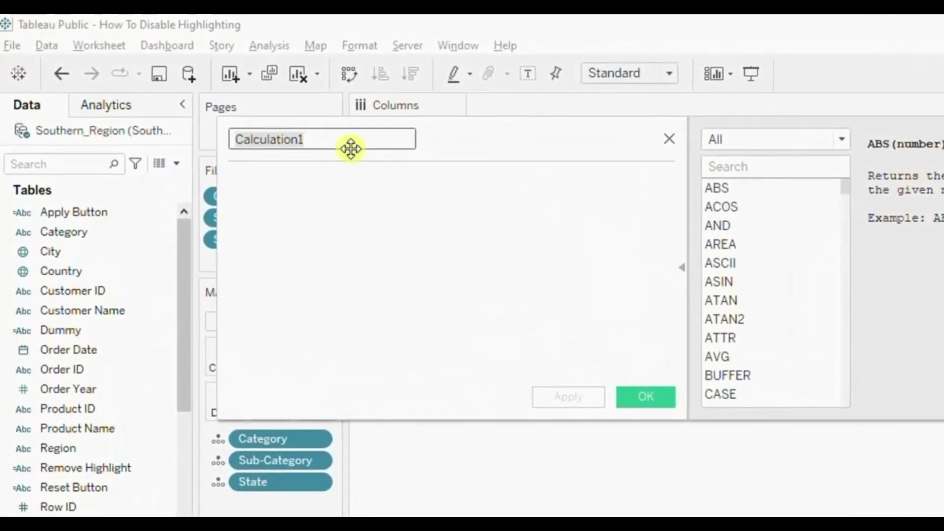
type("True")
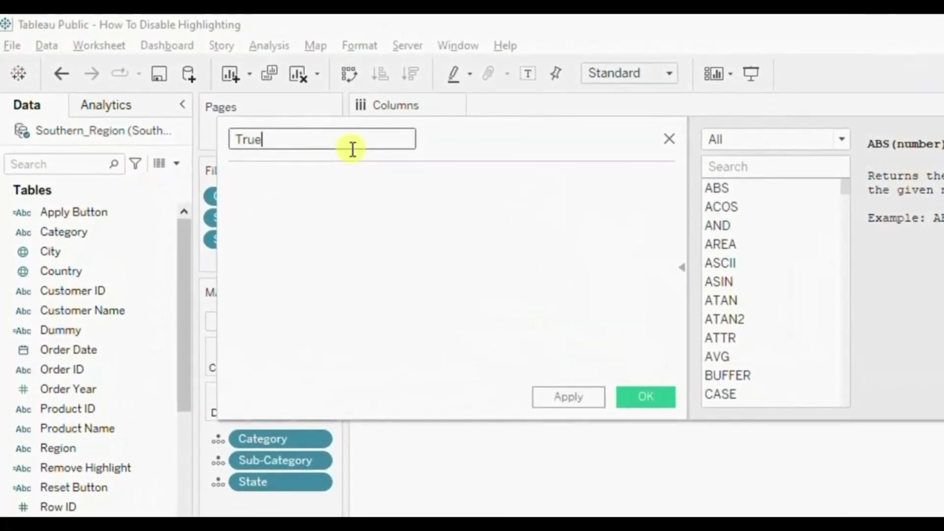
key("Tab")
type("True")
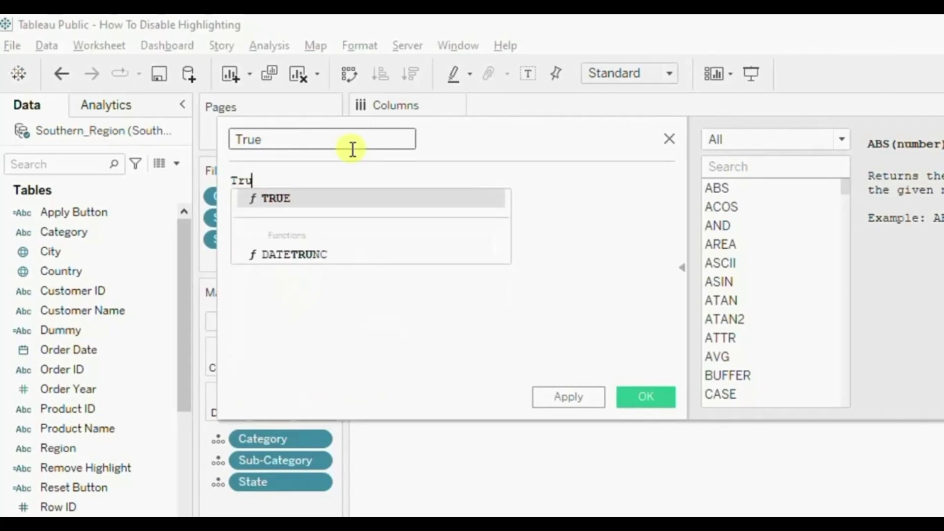
key("Return")
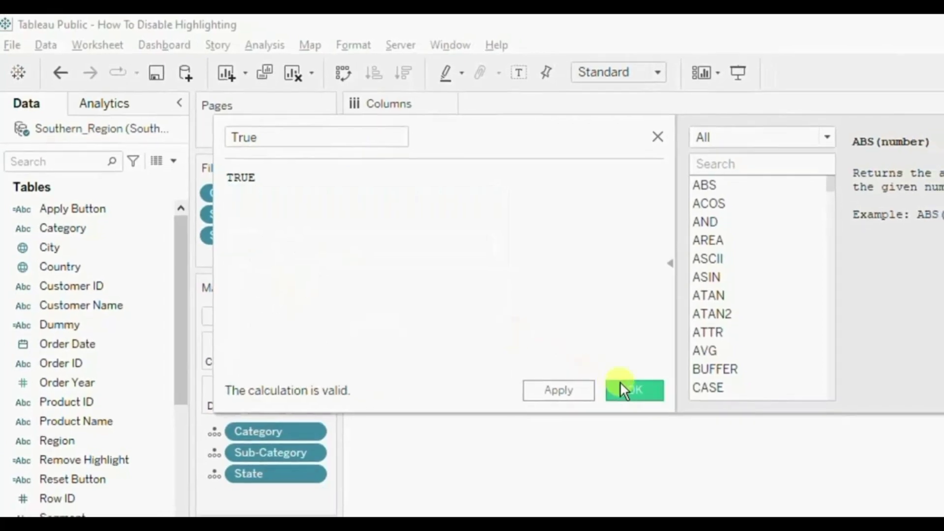
left_click(627, 396)
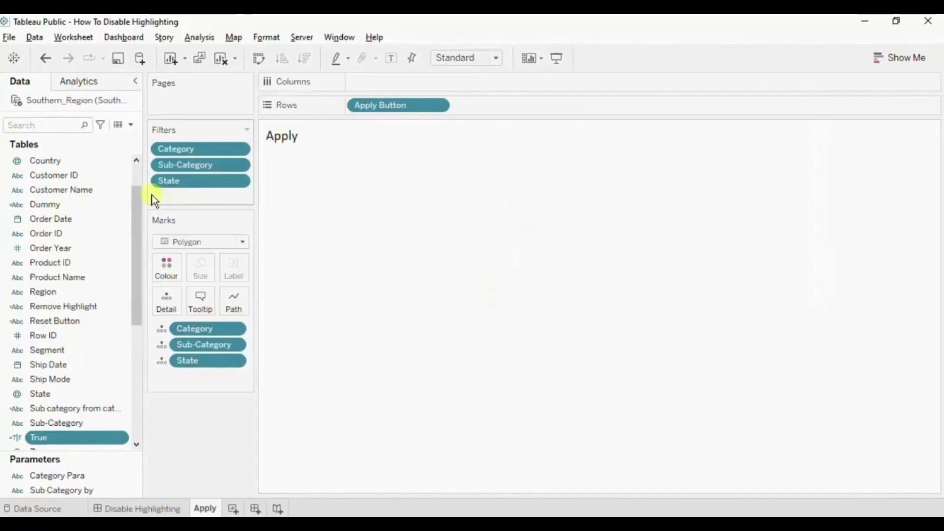
Create a second calculated field named False with formula FALSE
left_click(130, 126)
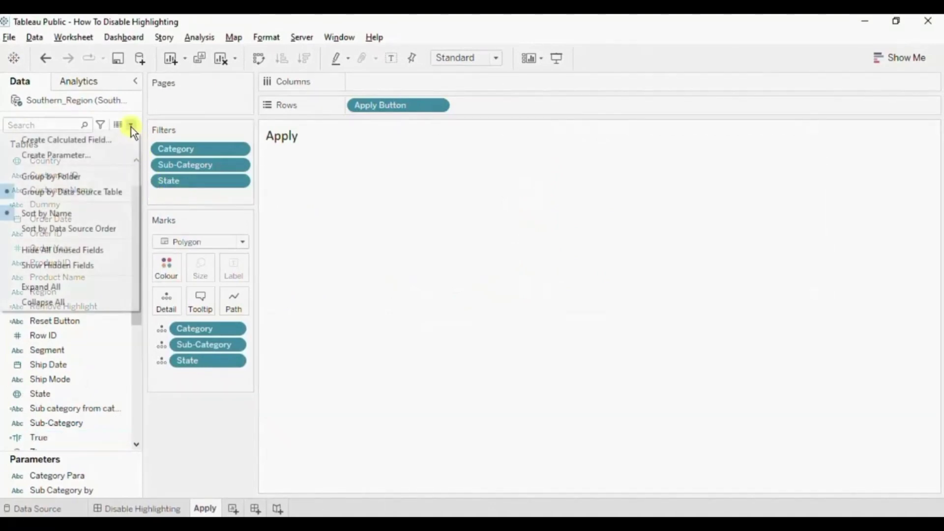
left_click(95, 140)
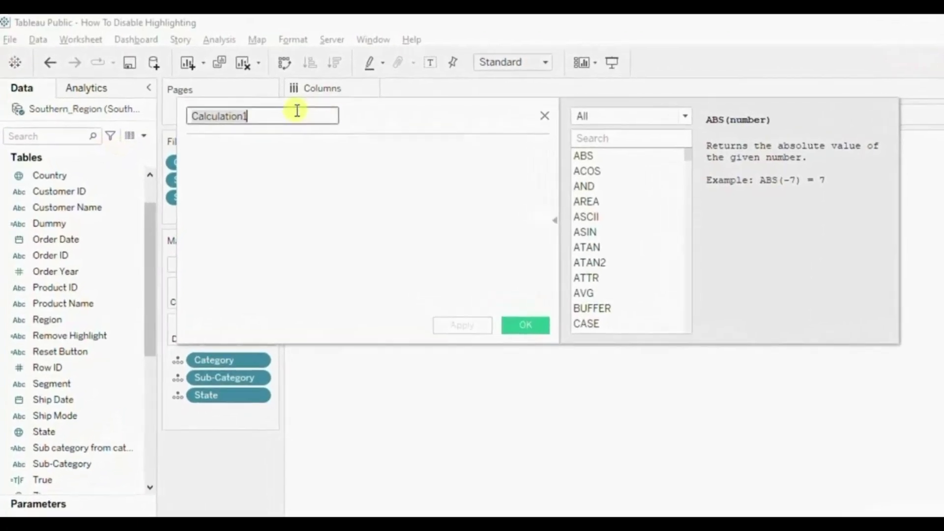
type("False")
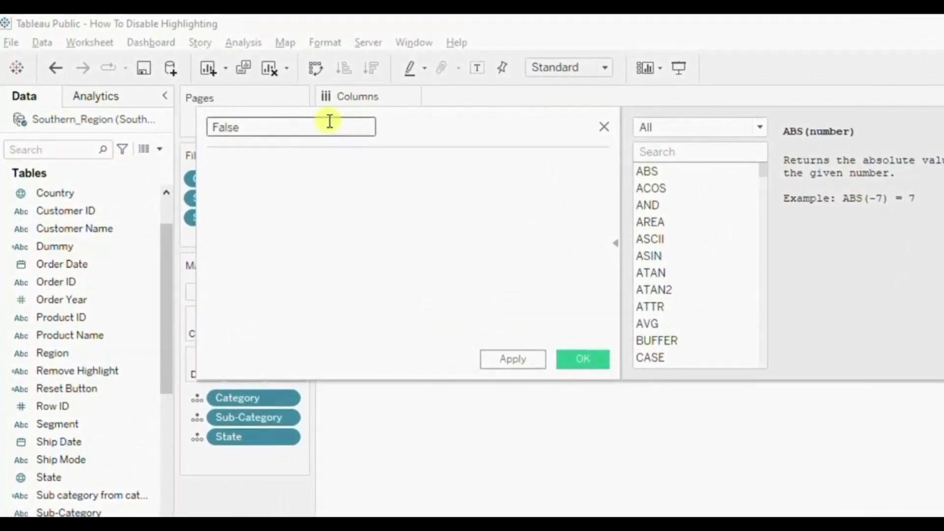
left_click(308, 194)
type("Fa")
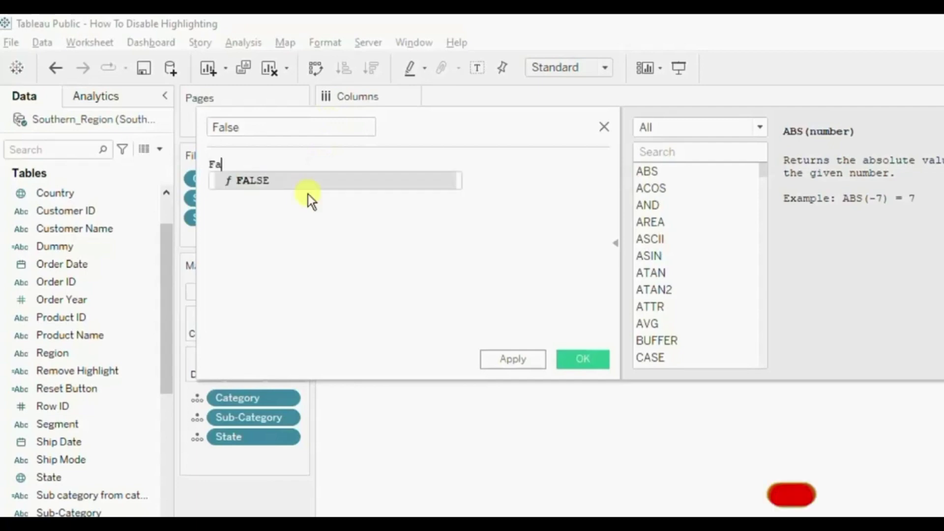
type("ls")
key("Return")
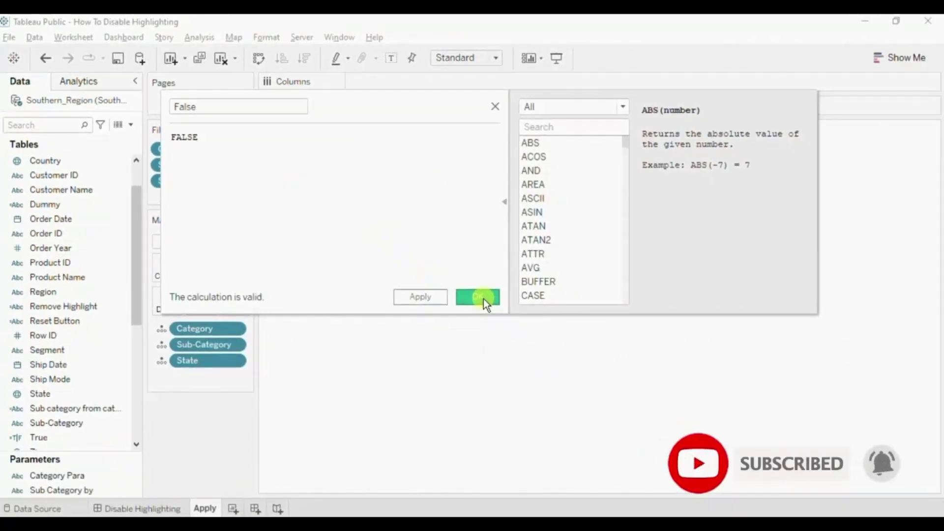
left_click(479, 297)
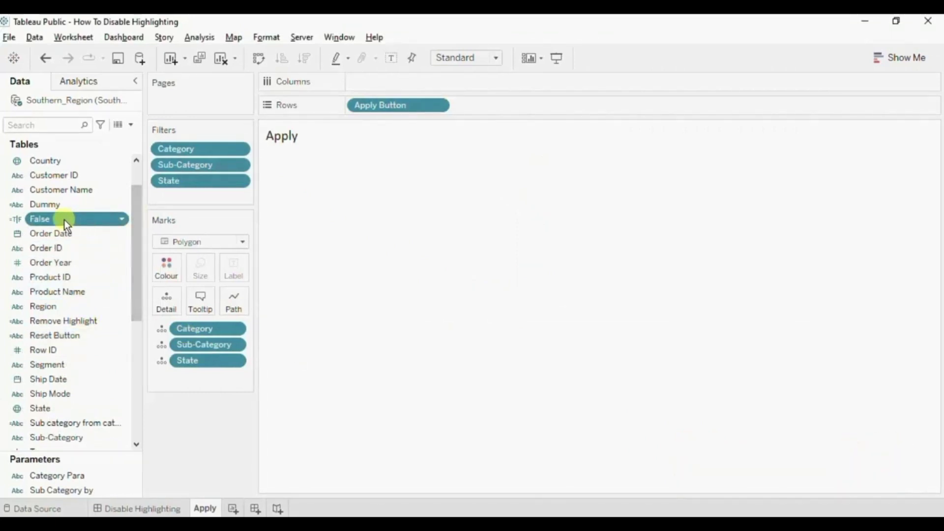
Add False and True to the Apply sheet's marks detail, then return to the Disable Highlighting dashboard
left_click_drag(56, 221, 167, 291)
left_click_drag(138, 297, 136, 337)
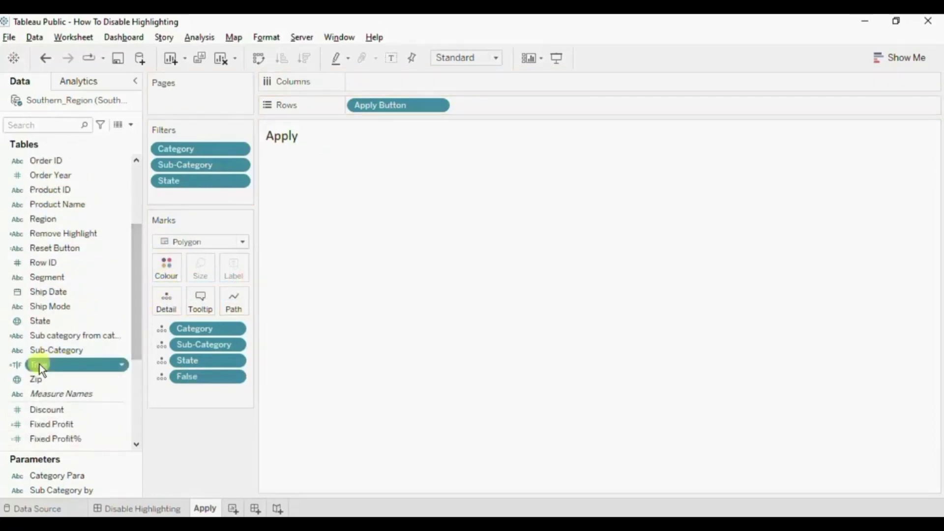
left_click_drag(39, 365, 161, 298)
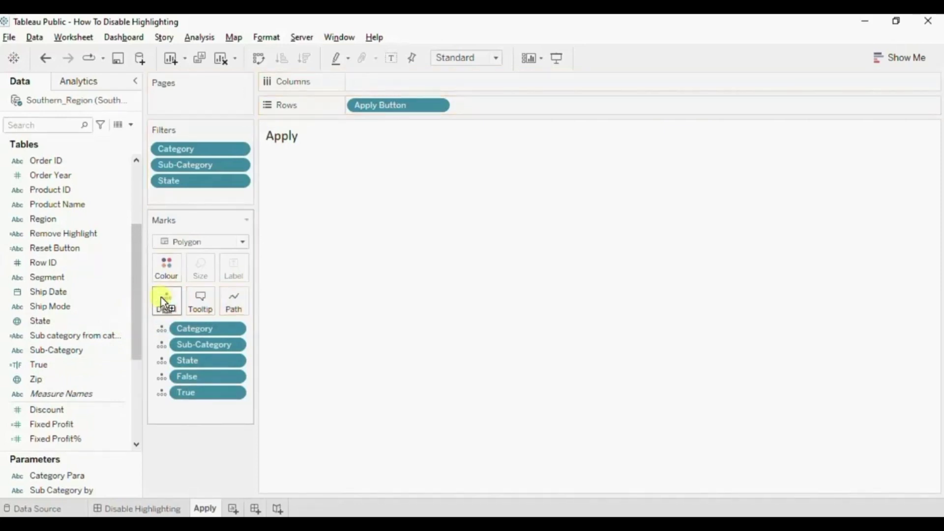
left_click(160, 509)
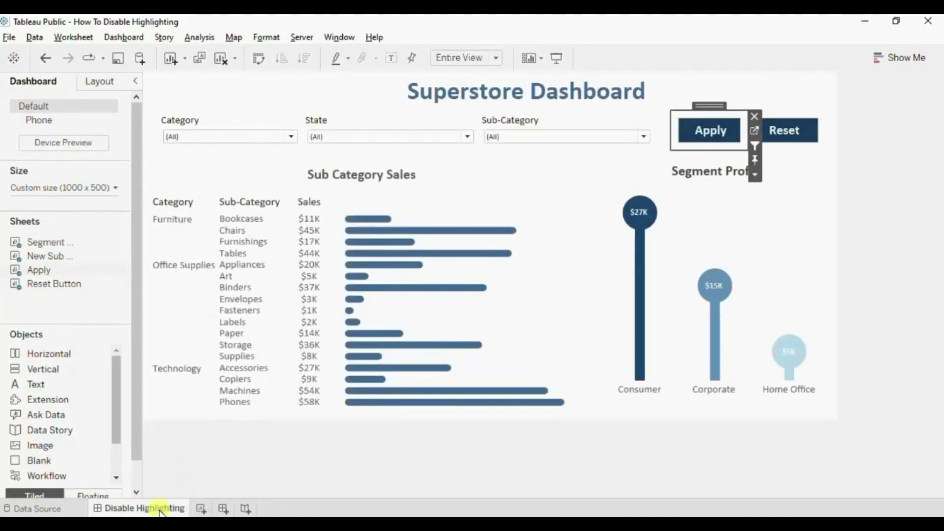
Create a filter action 'Remove Apply Highlight' with the Apply sheet as its source and target
left_click(132, 41)
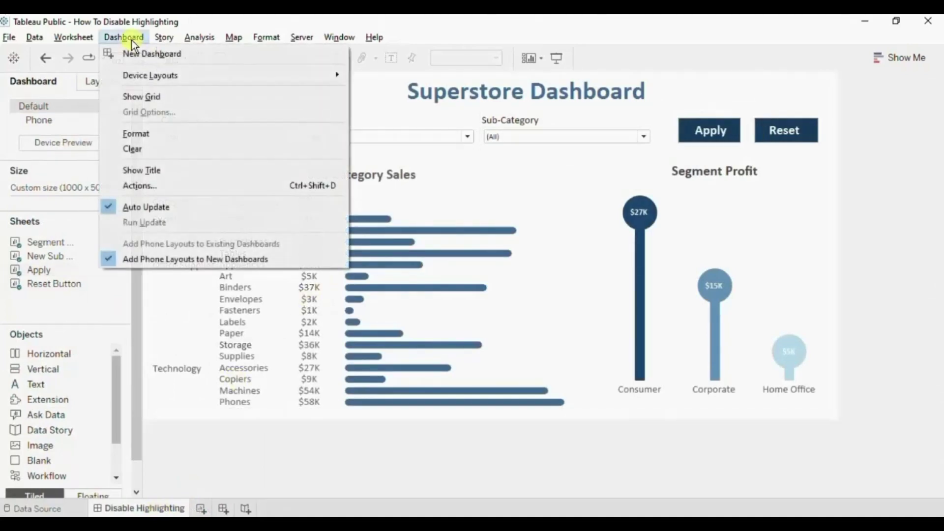
left_click(141, 185)
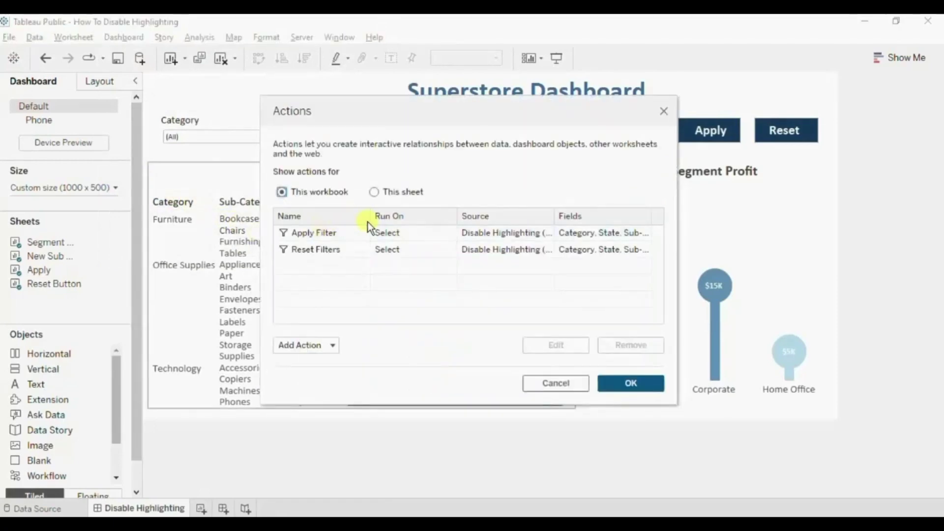
left_click(332, 346)
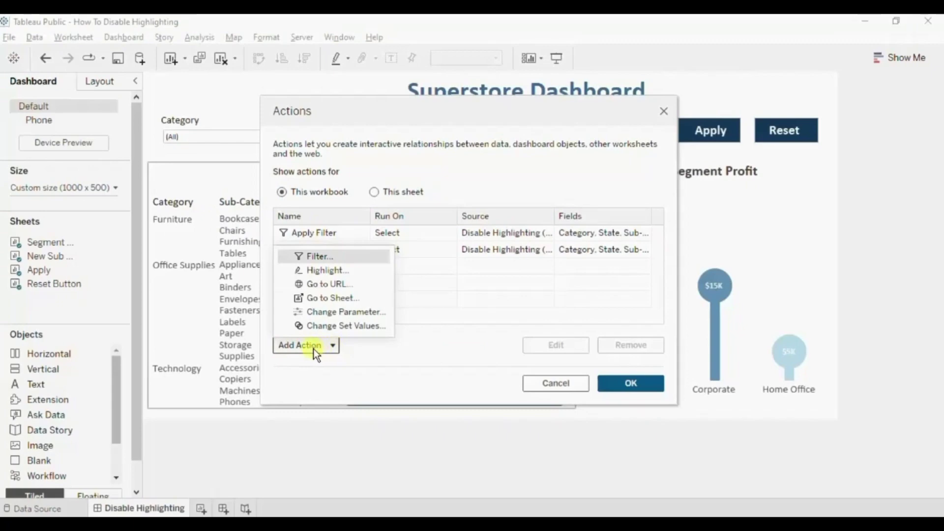
left_click(316, 255)
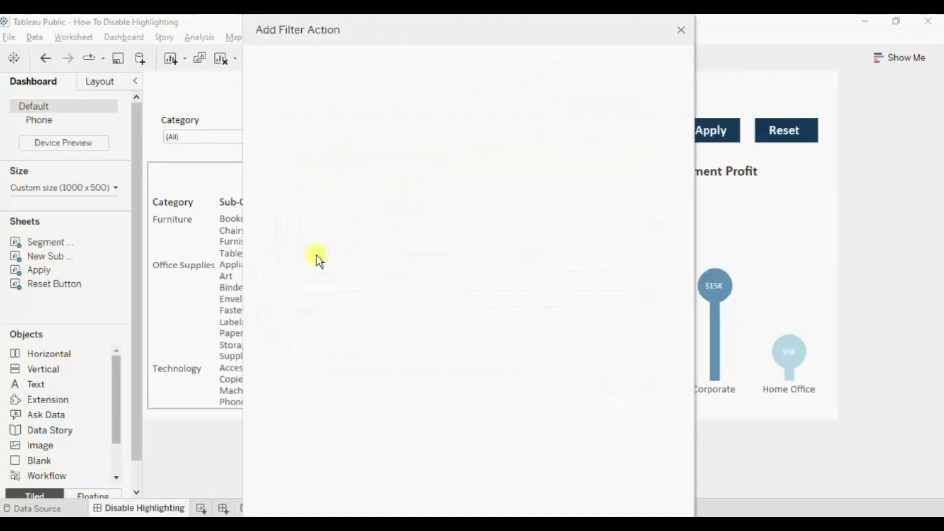
type("Remove A")
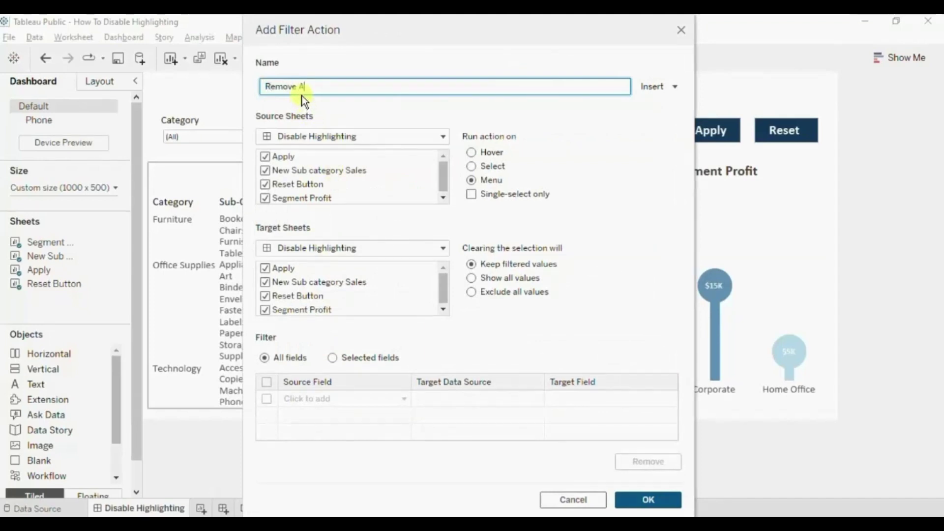
type("pply Highlight")
left_click(267, 171)
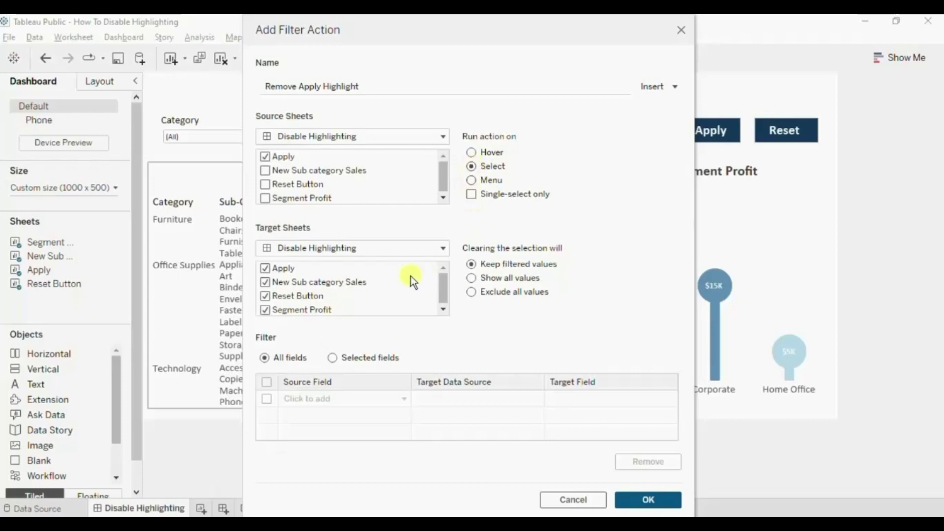
left_click(415, 254)
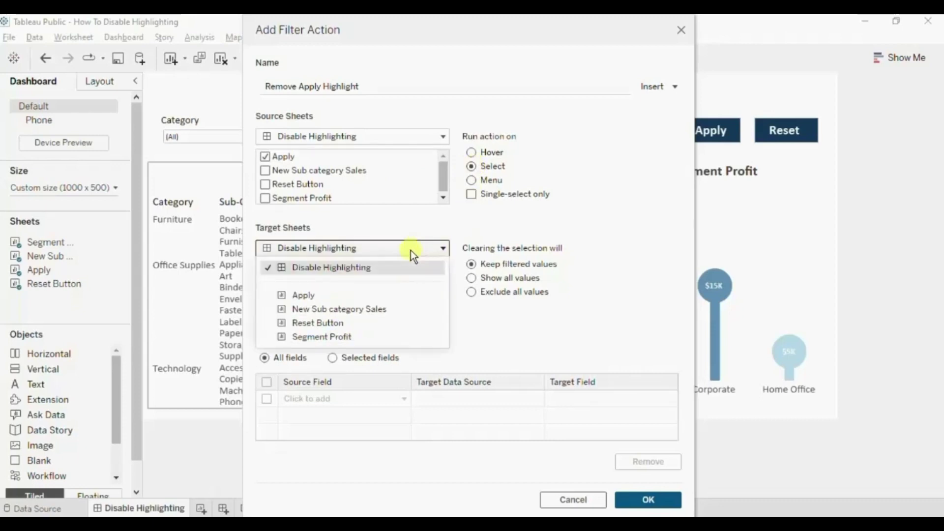
left_click(313, 298)
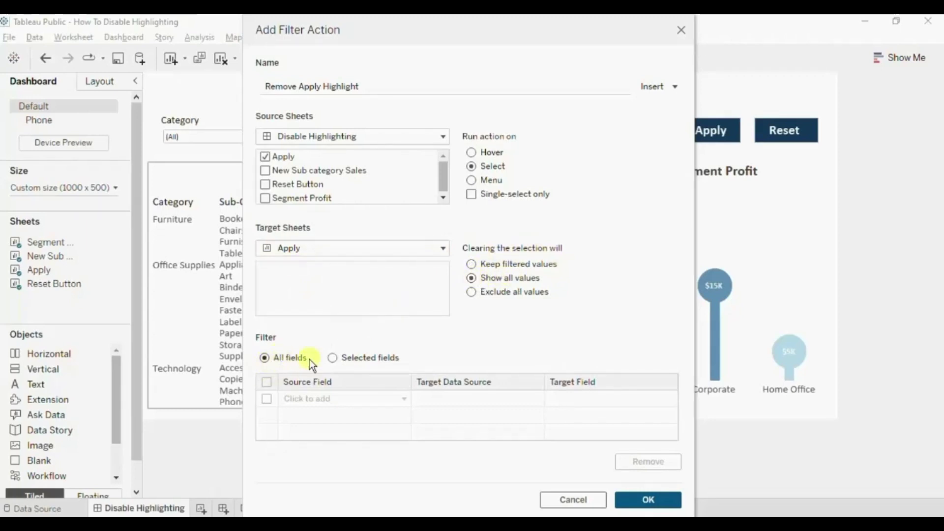
Filter on selected fields mapping True to False, then save and close the actions
left_click(330, 359)
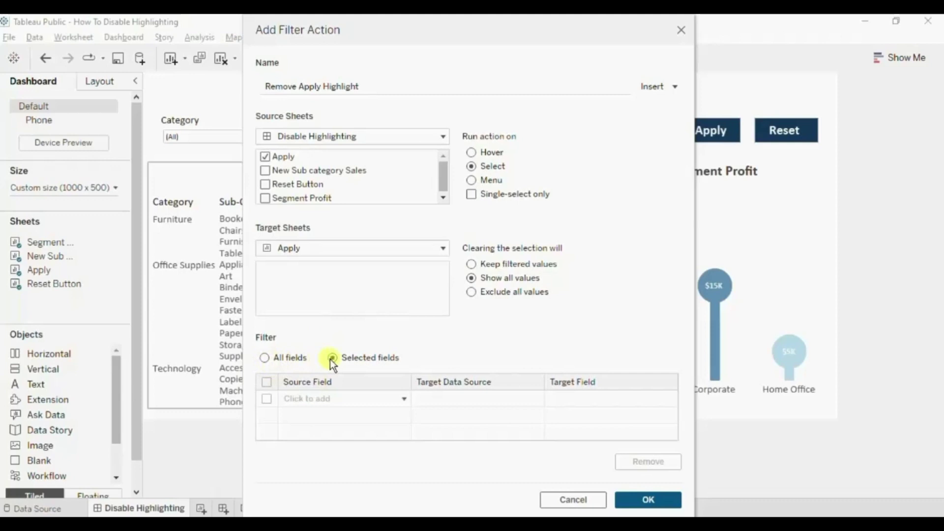
left_click(328, 399)
type("t")
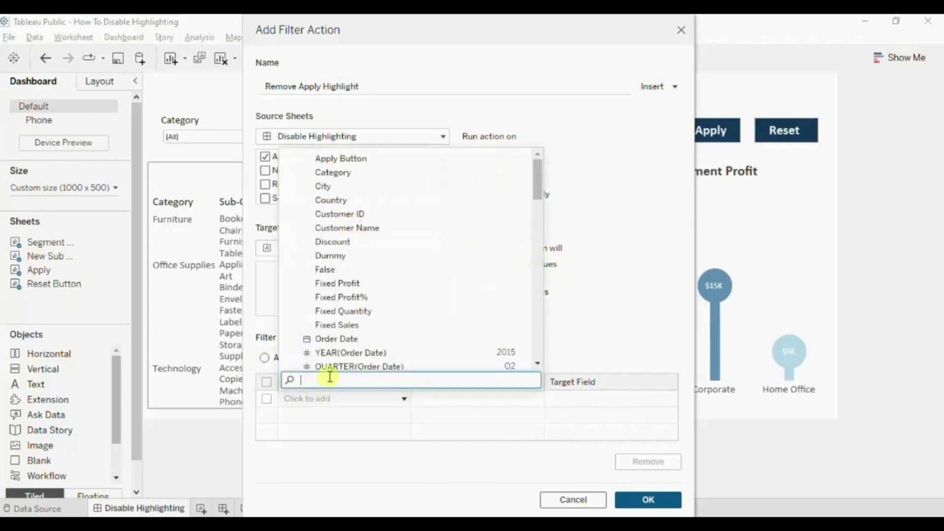
type("rue")
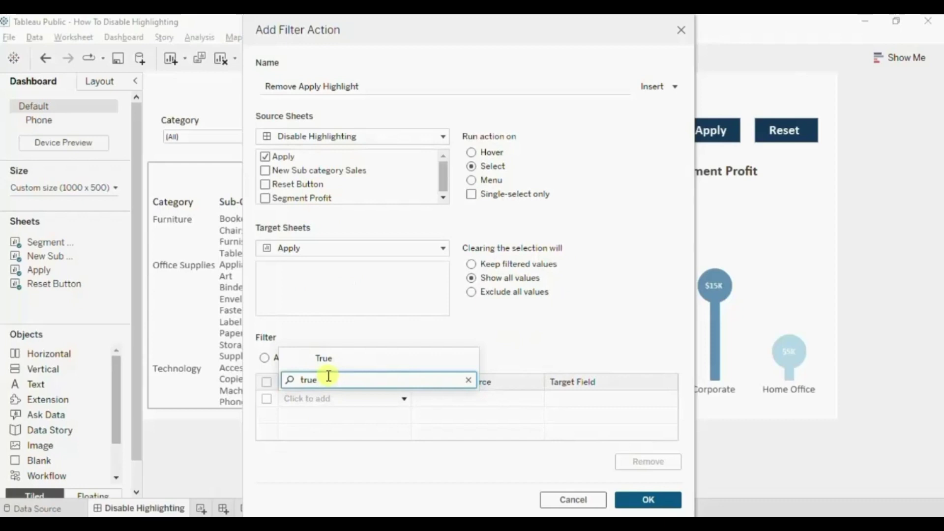
left_click(338, 359)
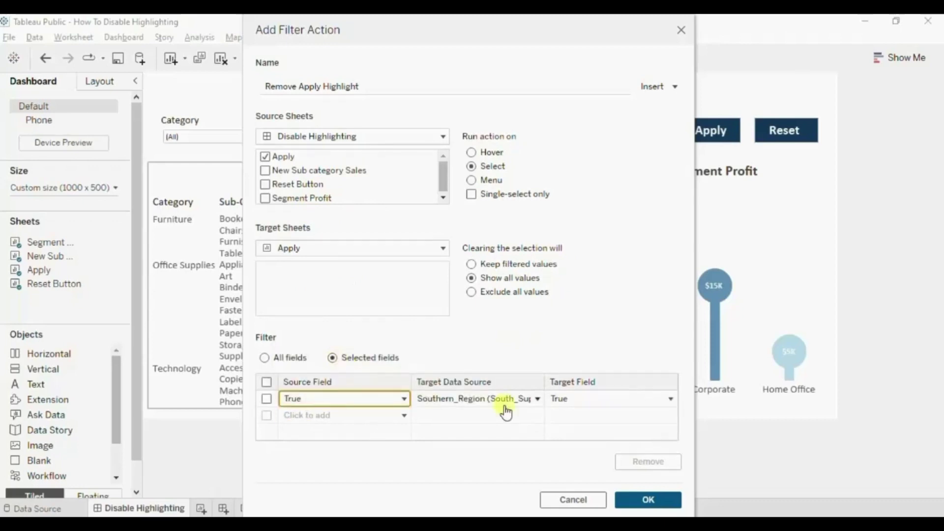
left_click(585, 402)
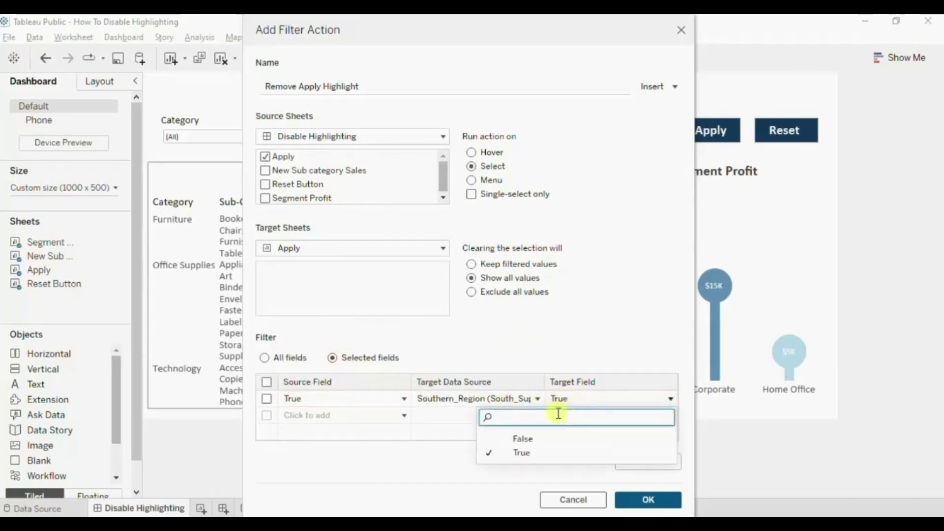
left_click(523, 439)
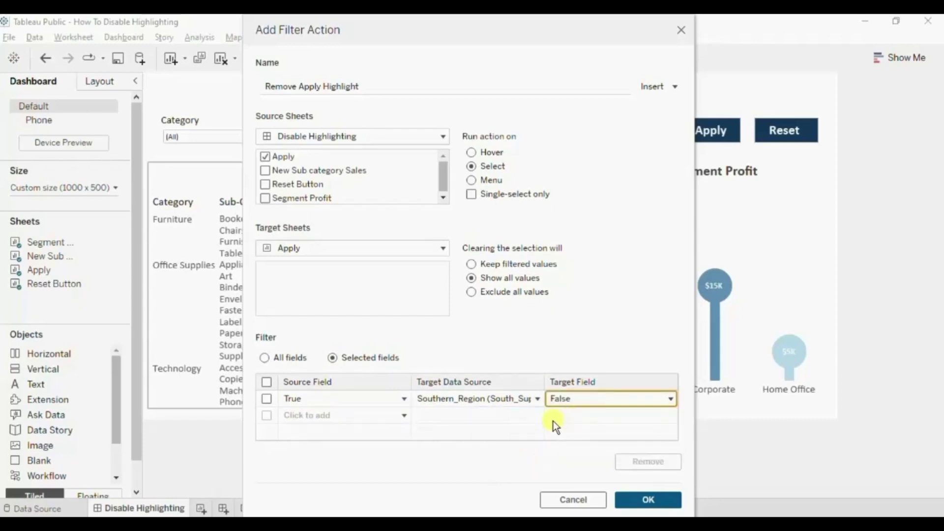
left_click(637, 500)
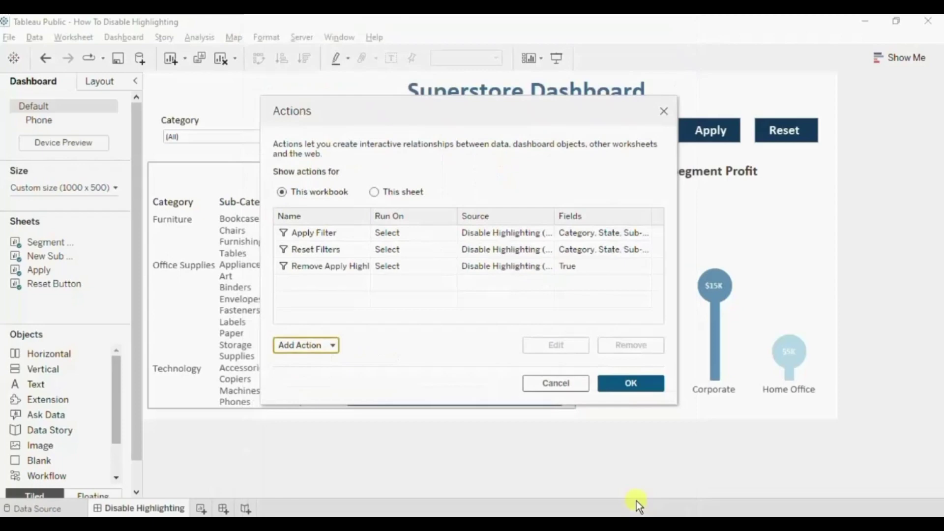
left_click(621, 384)
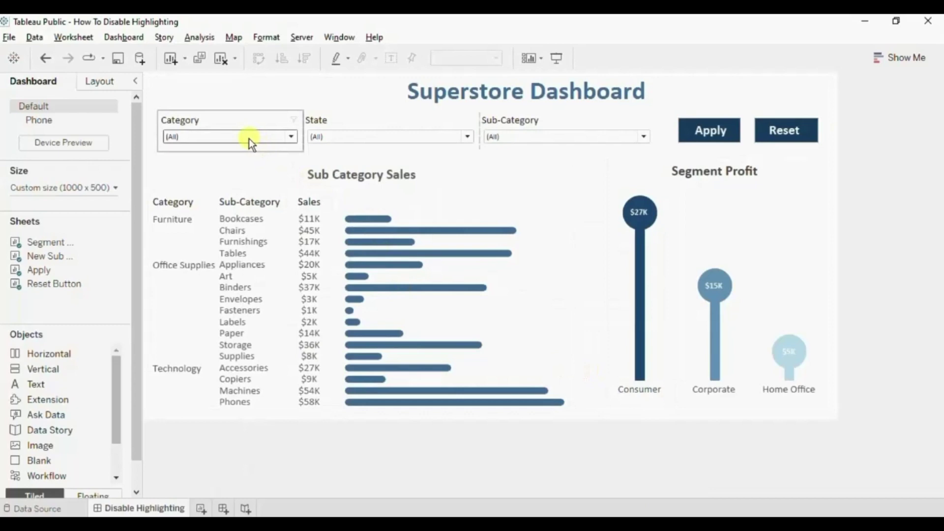
Exclude Furniture, Florida and Appliances from the filters and apply them to the charts
left_click(226, 137)
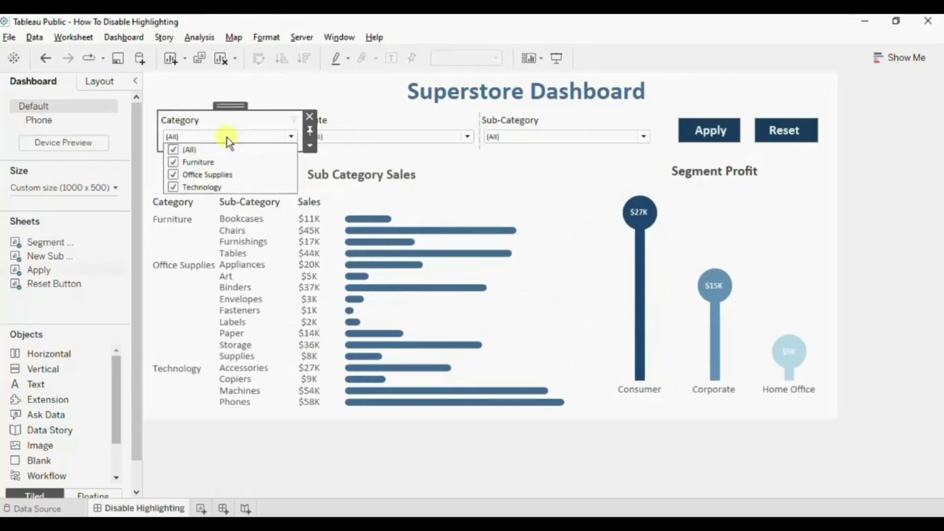
left_click(177, 163)
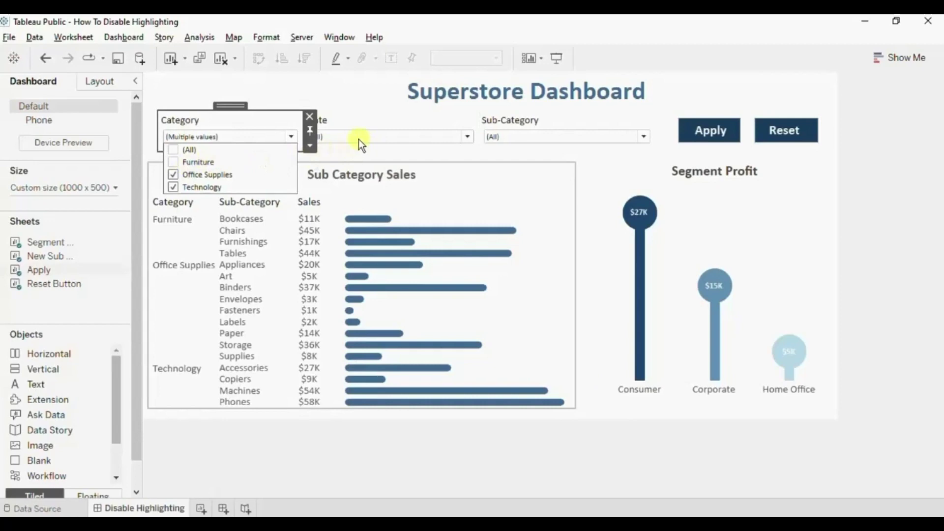
left_click(466, 138)
left_click(467, 138)
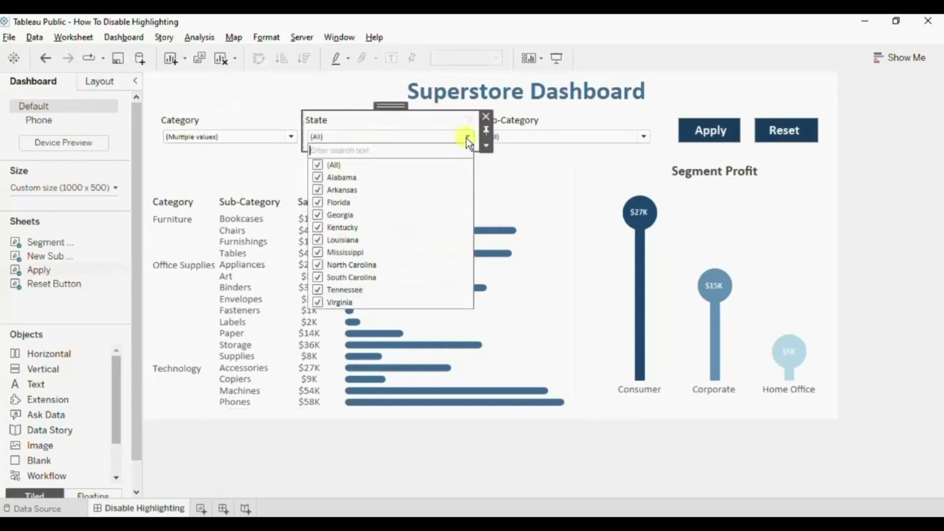
left_click(318, 202)
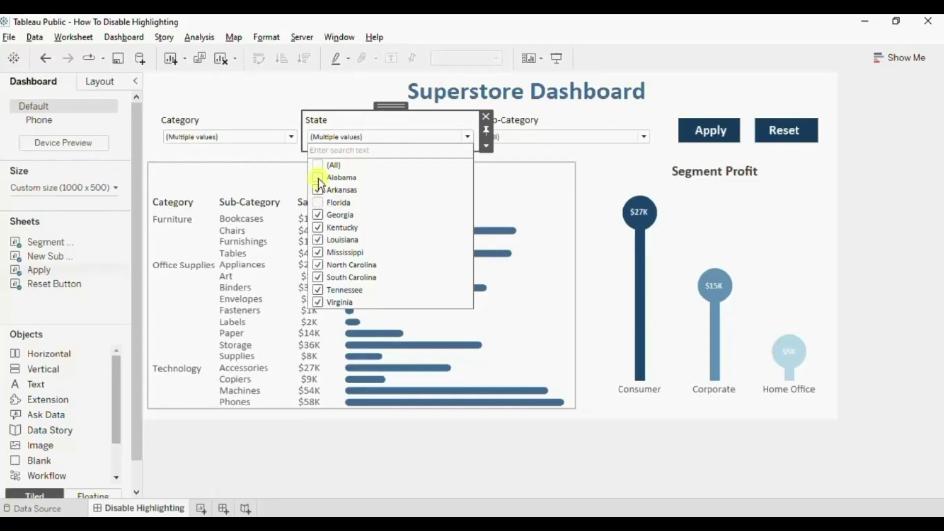
left_click(537, 137)
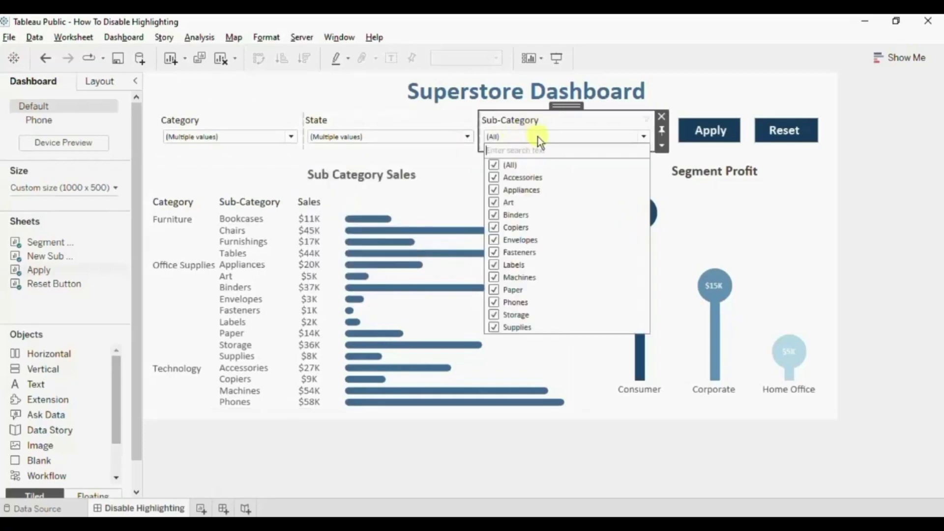
left_click(494, 189)
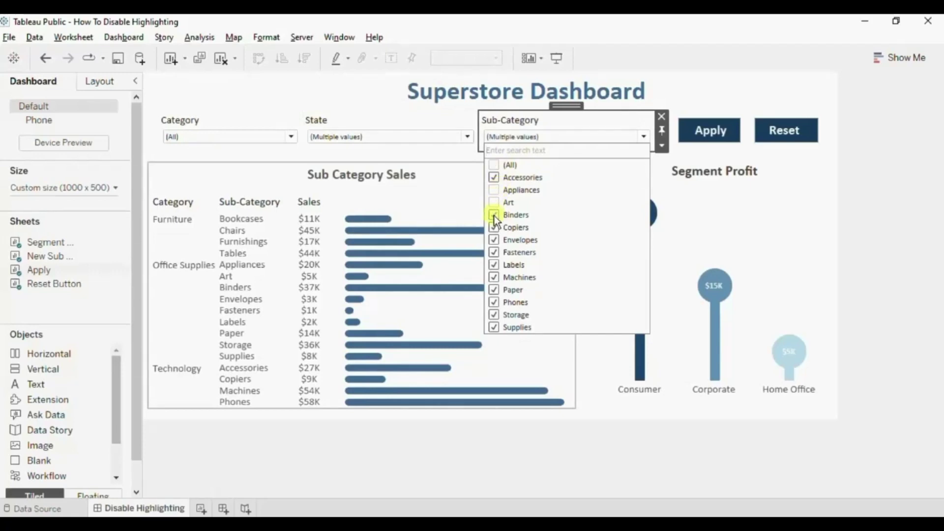
left_click(753, 193)
left_click(706, 141)
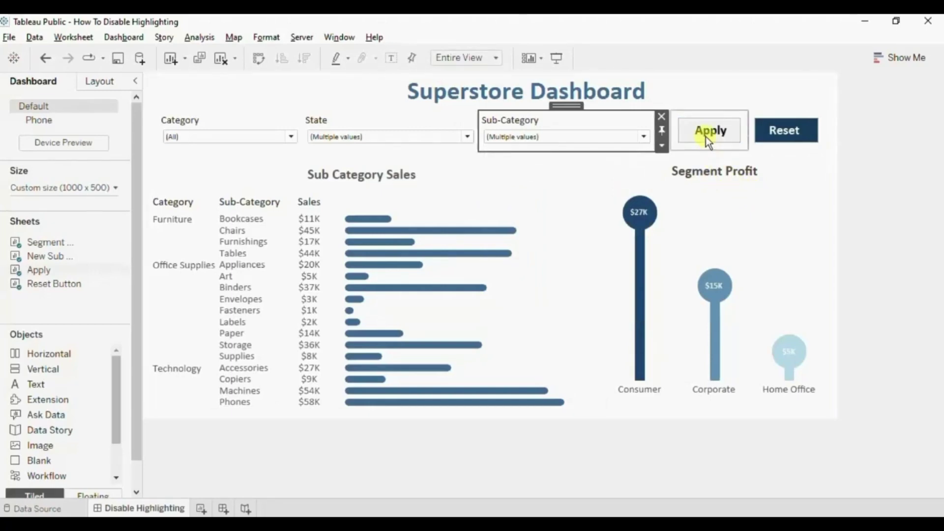
left_click(711, 179)
left_click(449, 178)
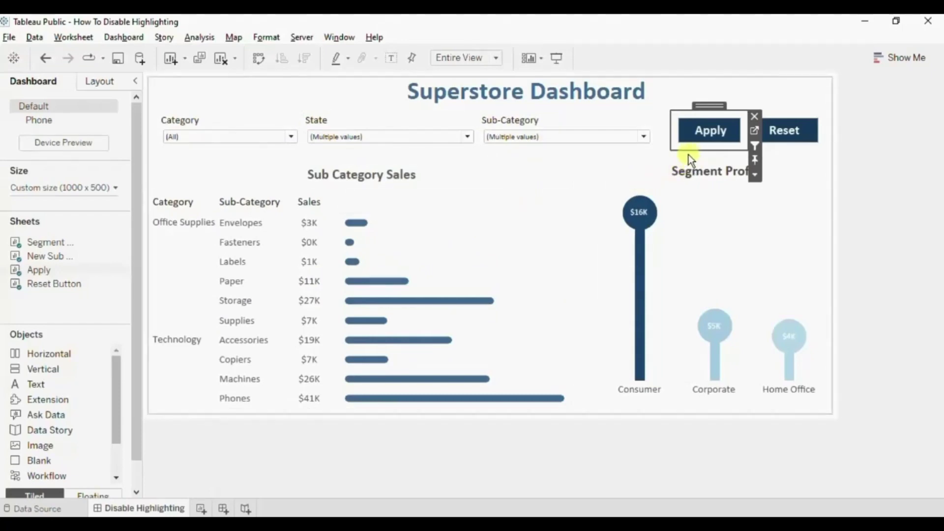
Check Apply isn't greyed out, select the Labels row, then go to the New Sub category Sales sheet
left_click(705, 138)
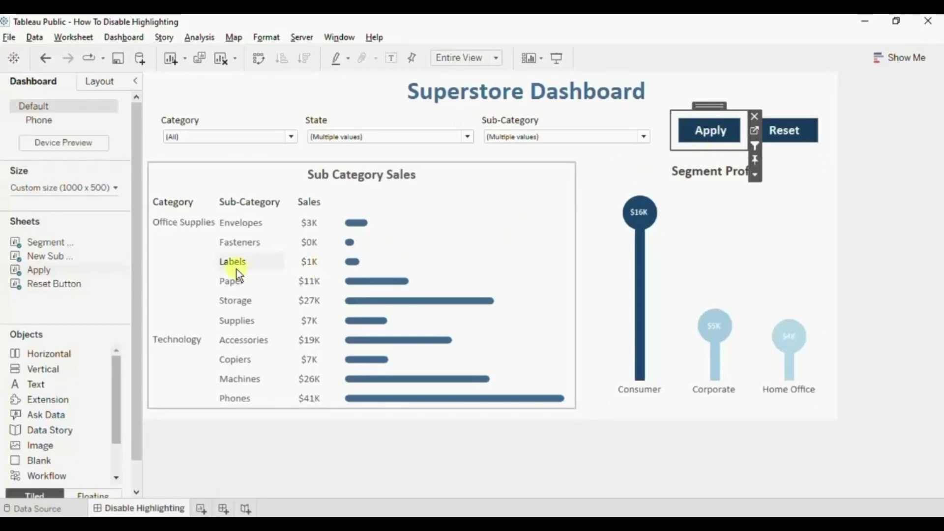
left_click(282, 260)
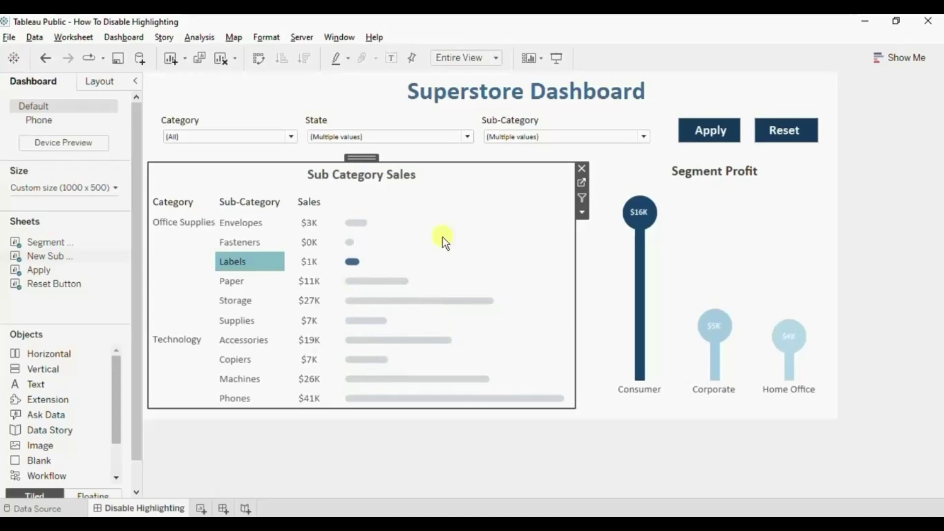
left_click(582, 183)
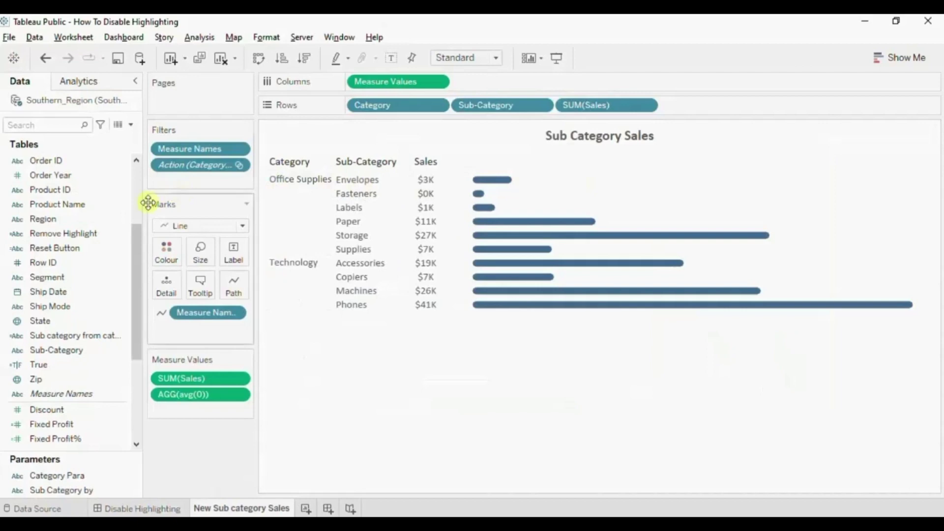
Duplicate the False and True fields in the Data pane
scroll(137, 194, "up", 3)
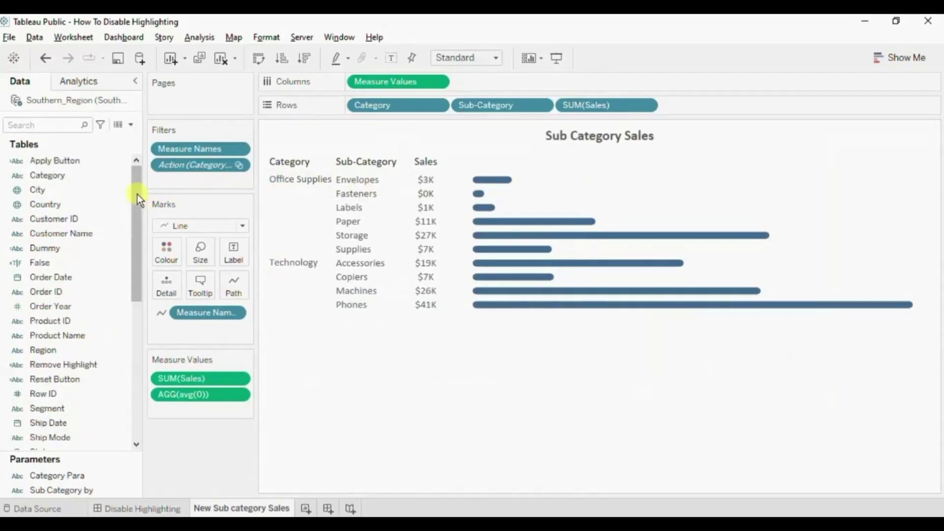
right_click(123, 261)
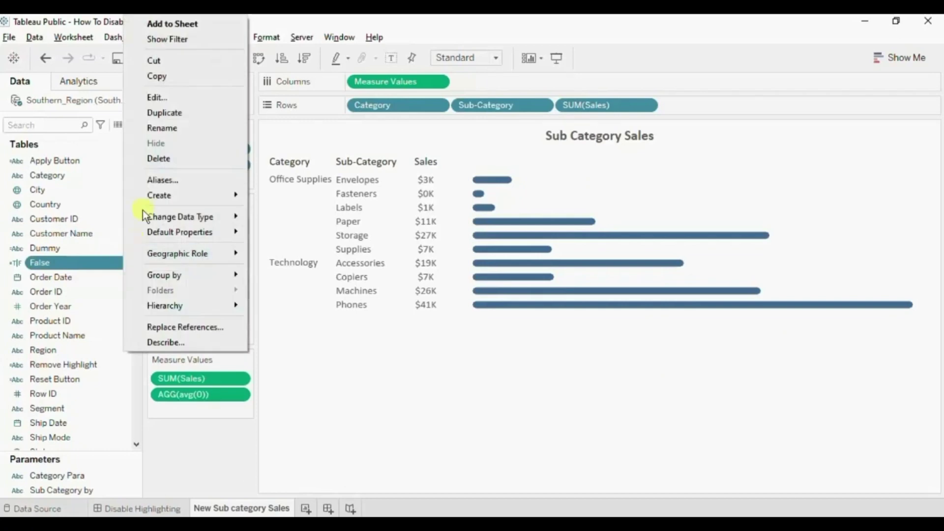
left_click(160, 113)
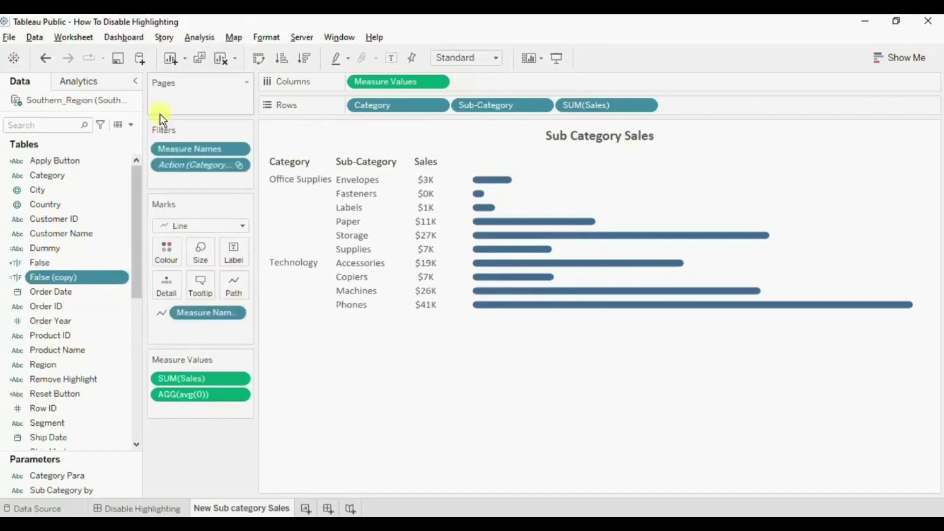
left_click(135, 309)
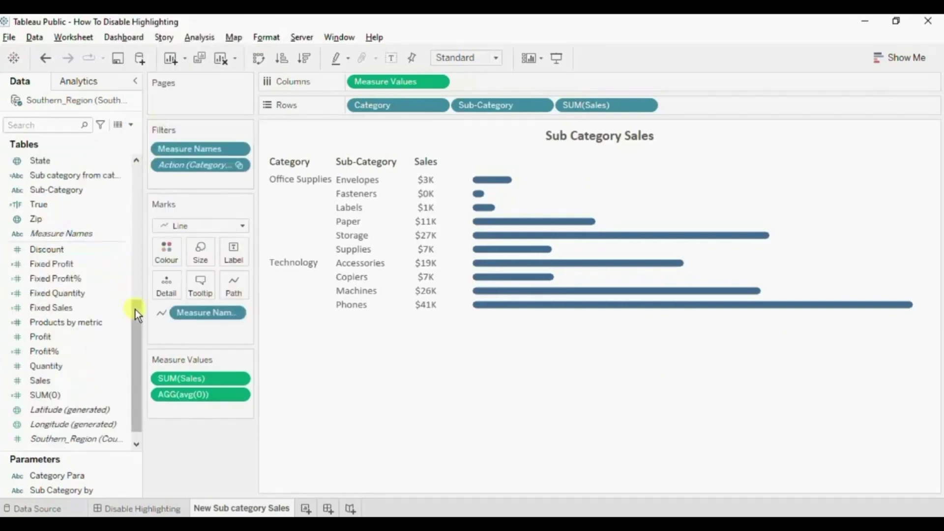
right_click(121, 205)
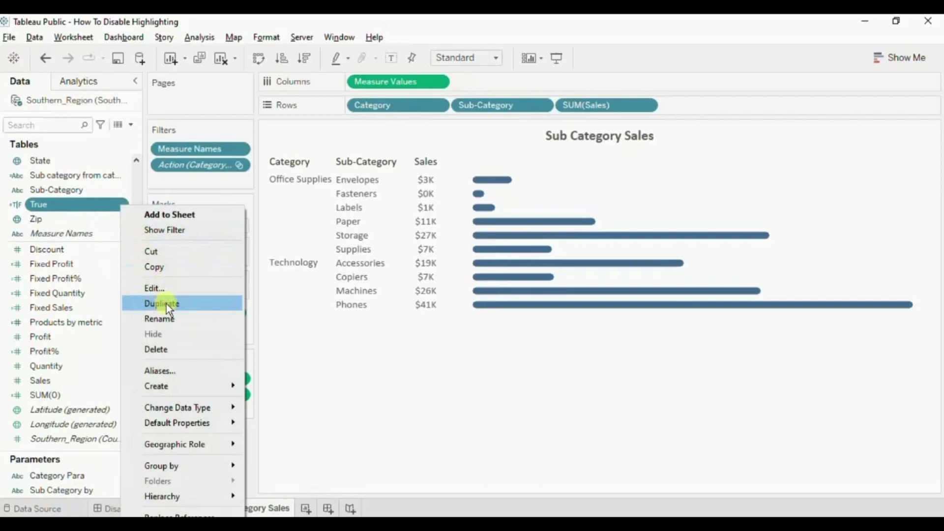
left_click(185, 302)
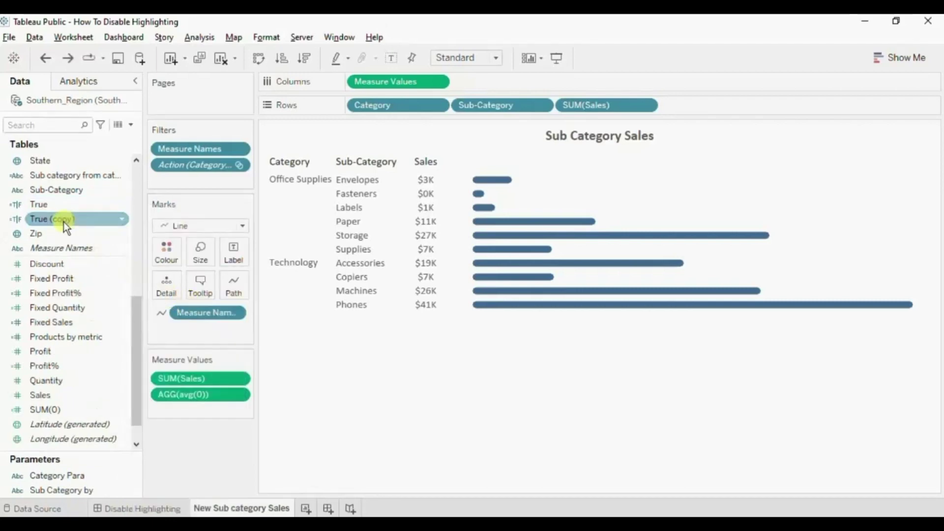
Add True (copy) and False (copy) as marks detail, then return to the Disable Highlighting dashboard
left_click_drag(58, 221, 166, 283)
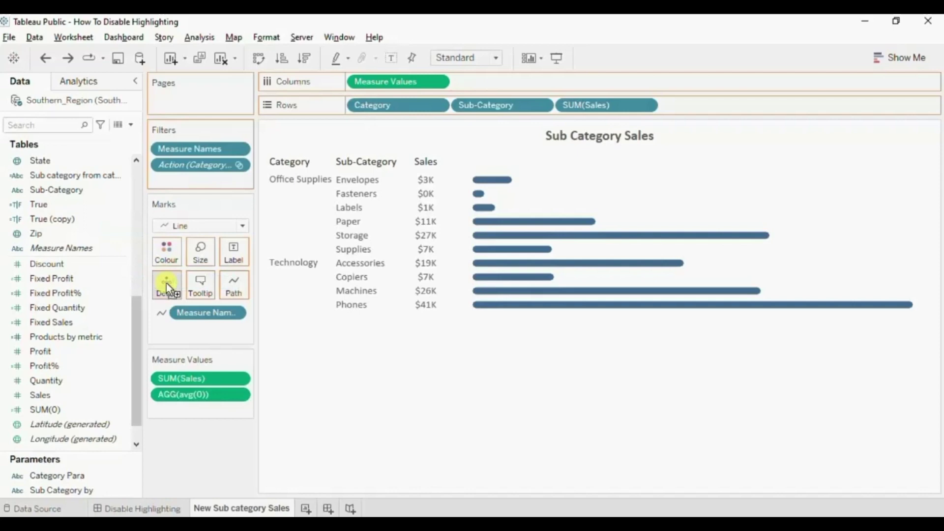
left_click(137, 223)
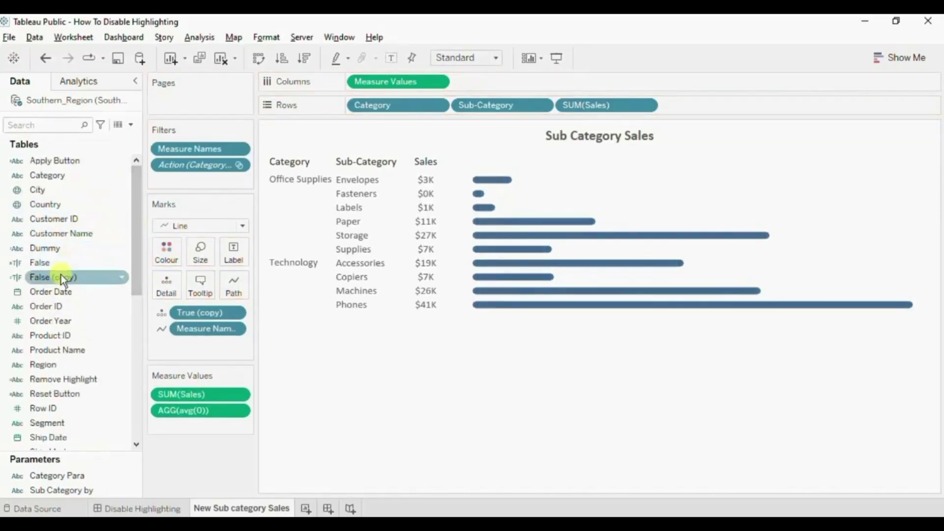
left_click_drag(60, 276, 163, 280)
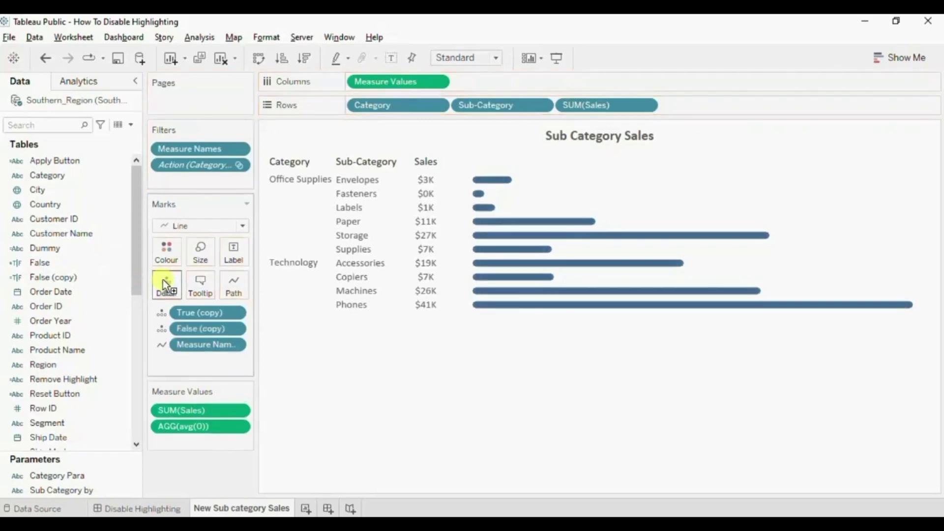
left_click(156, 509)
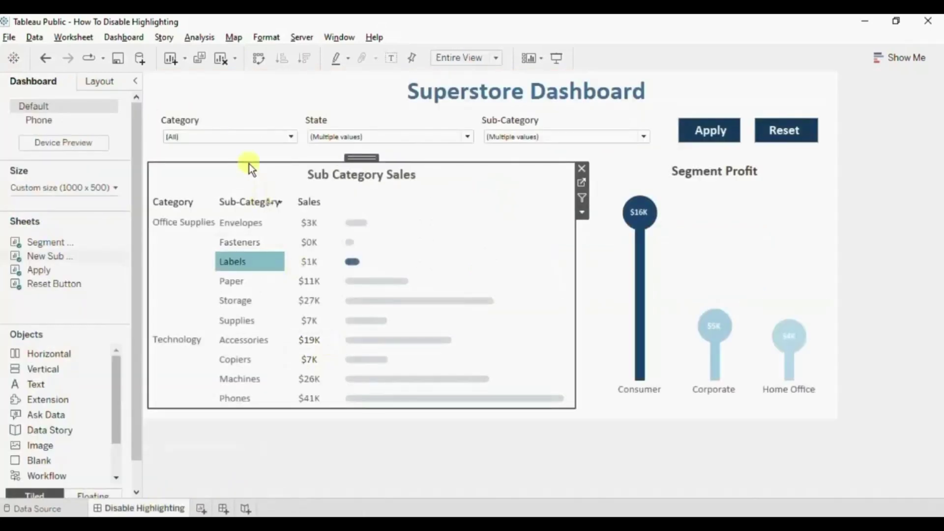
Add a filter action with New Sub category Sales as its only source and target
left_click(130, 40)
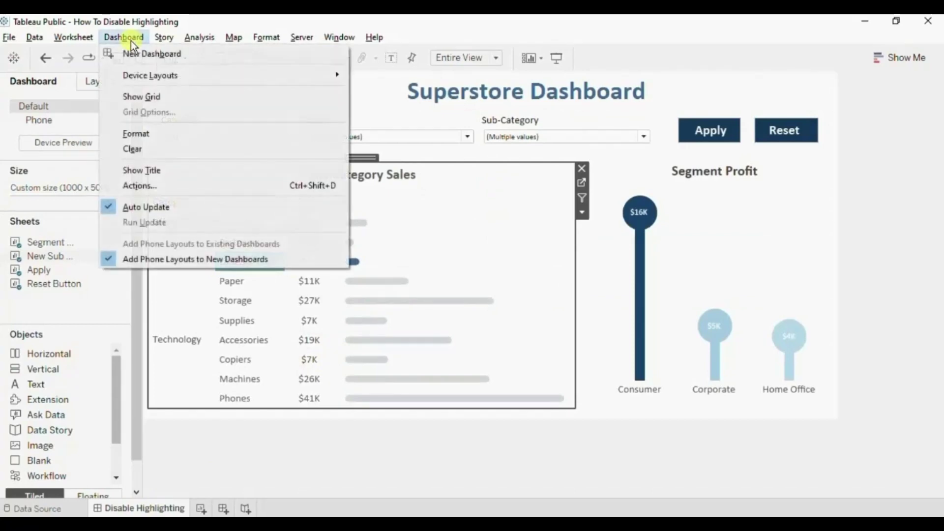
left_click(134, 187)
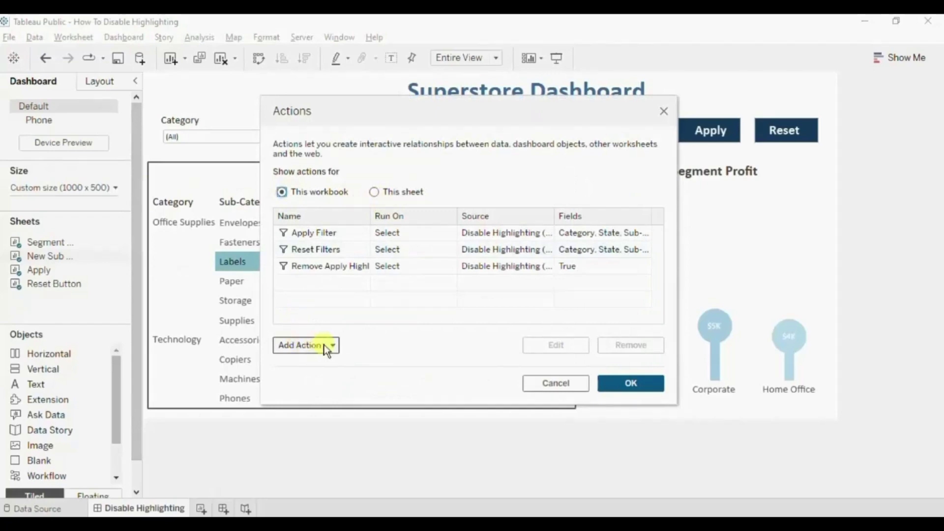
left_click(331, 345)
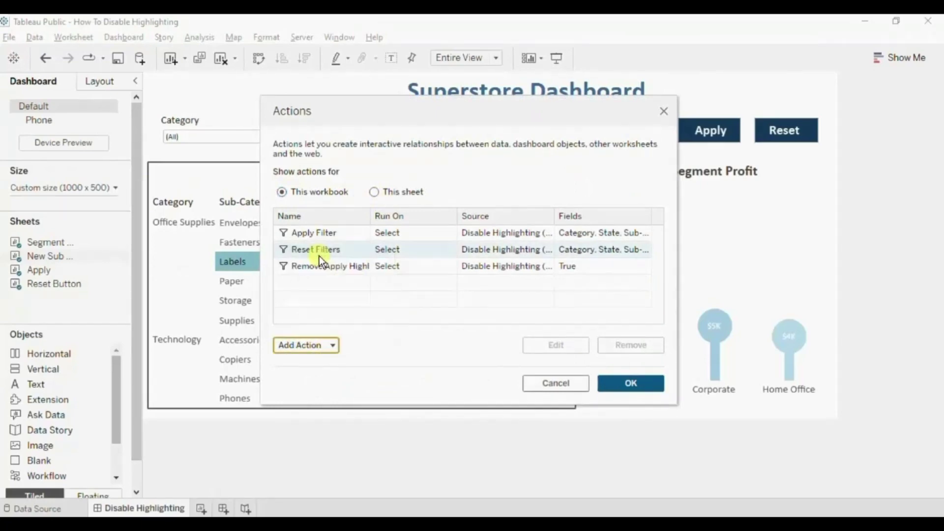
left_click(319, 256)
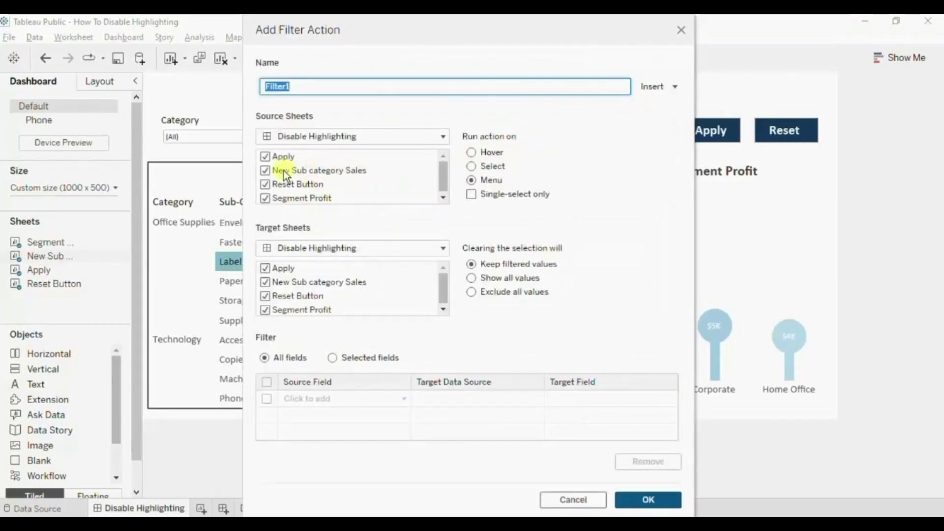
left_click_drag(445, 35, 525, 35)
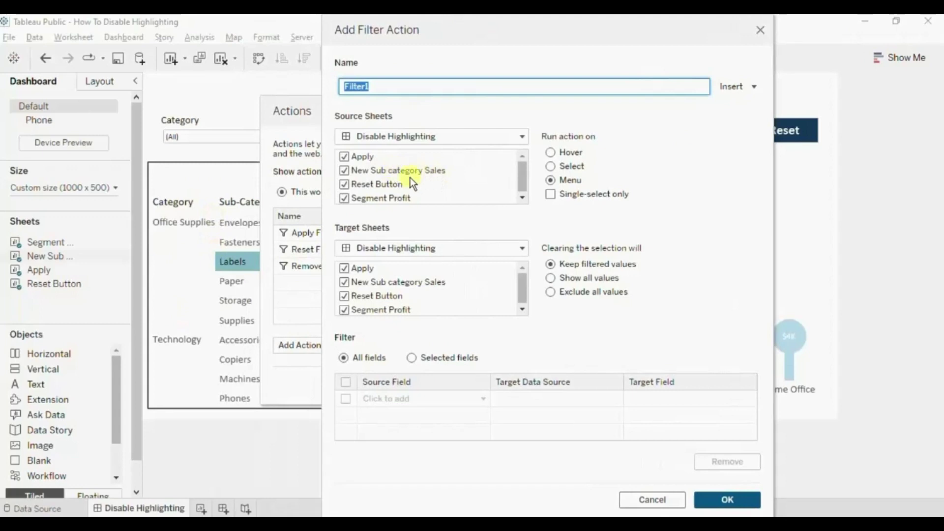
left_click(347, 157)
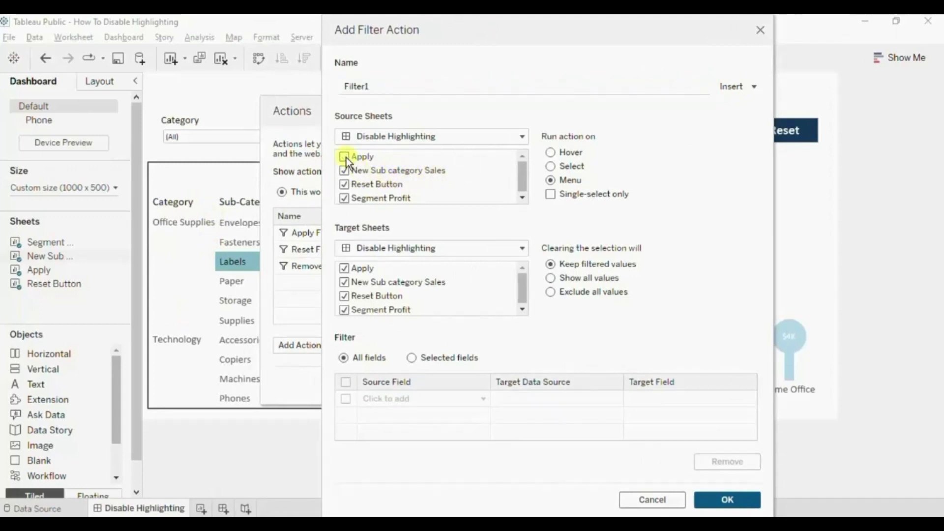
left_click(345, 197)
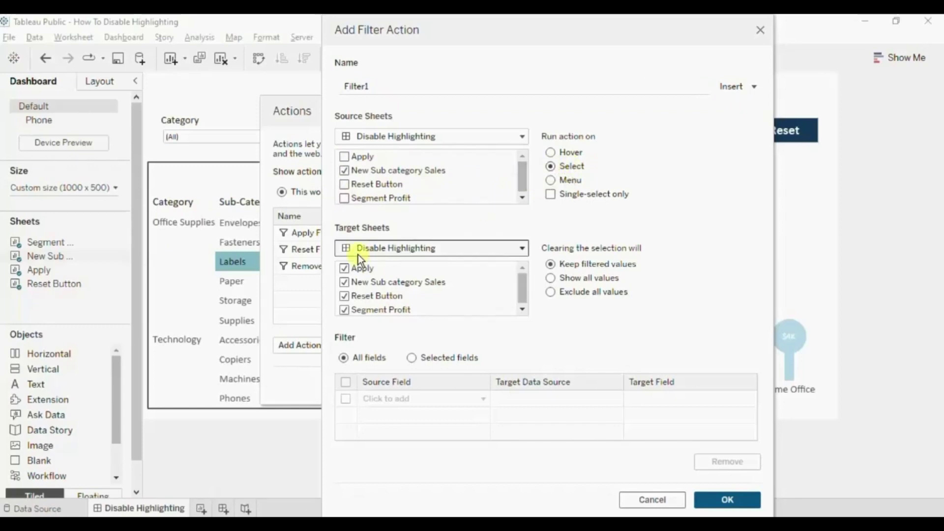
left_click(410, 246)
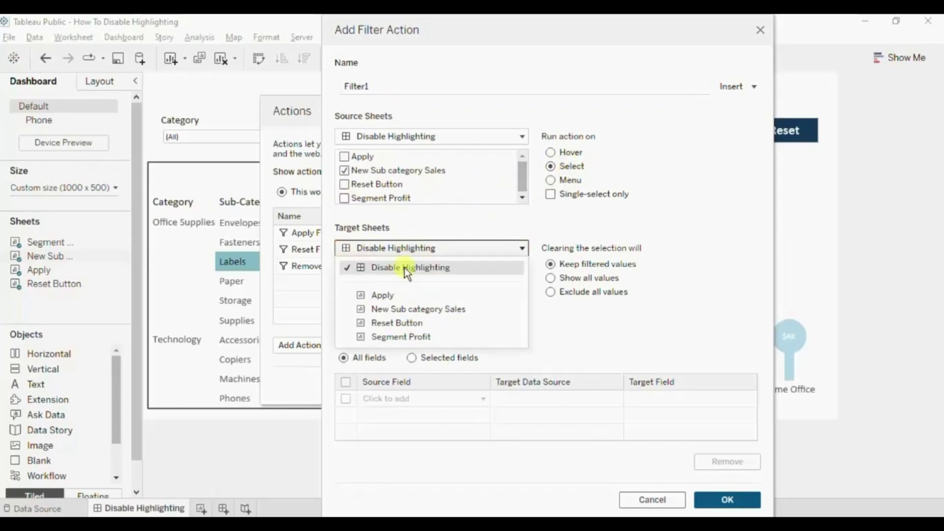
left_click(423, 310)
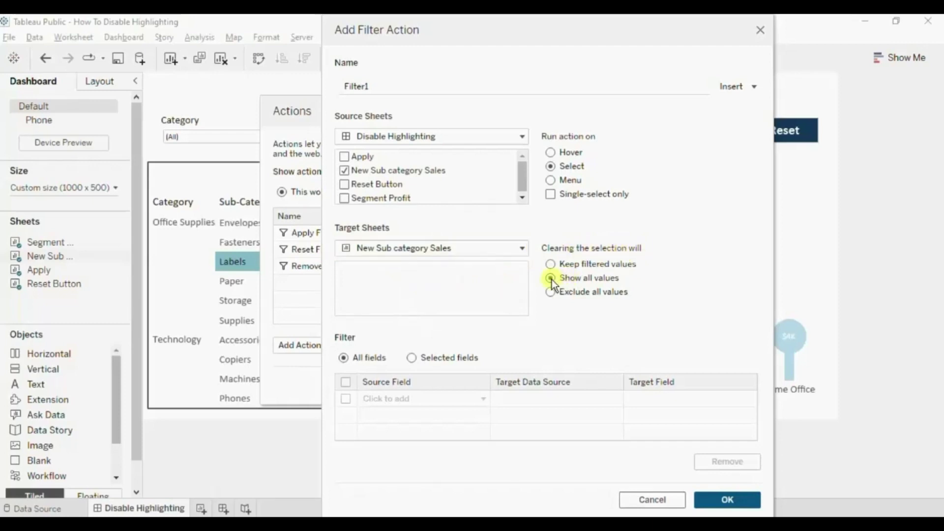
Filter on selected fields mapping True (copy) to False (copy), and confirm the action
left_click(411, 359)
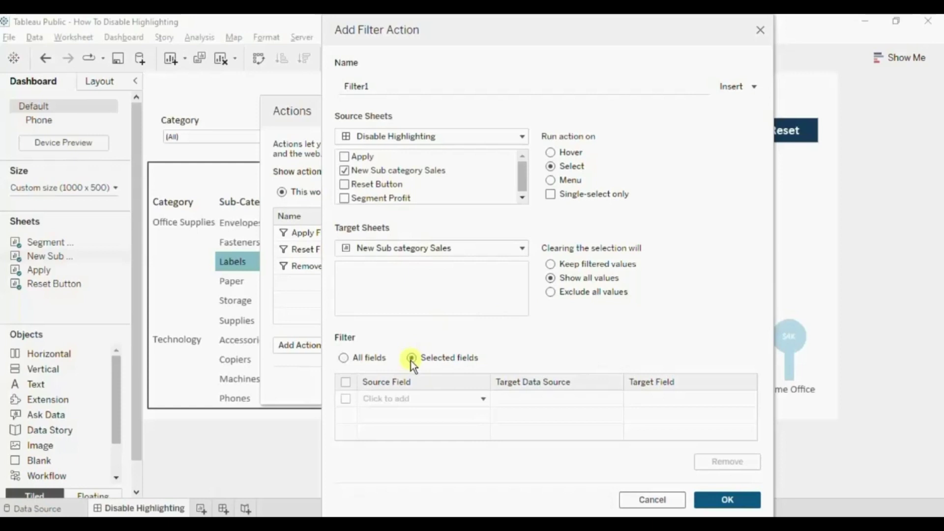
left_click(406, 399)
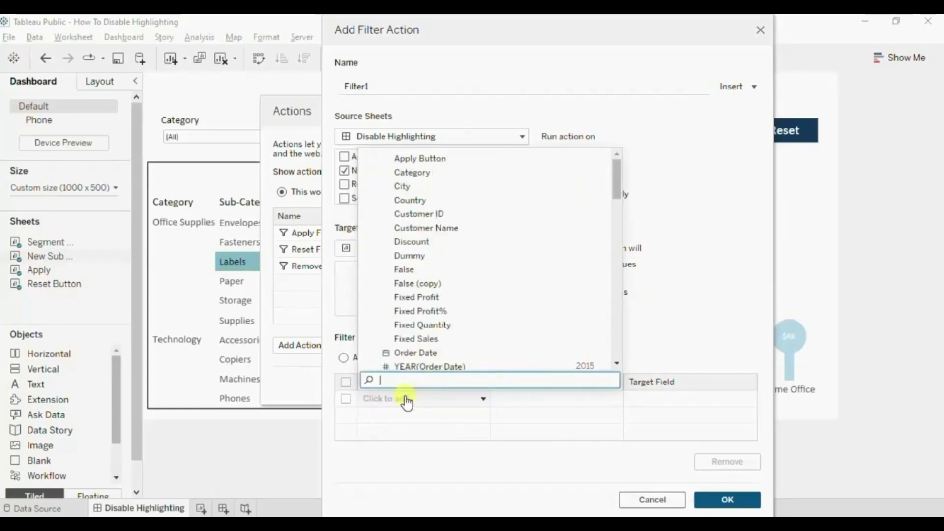
type("true")
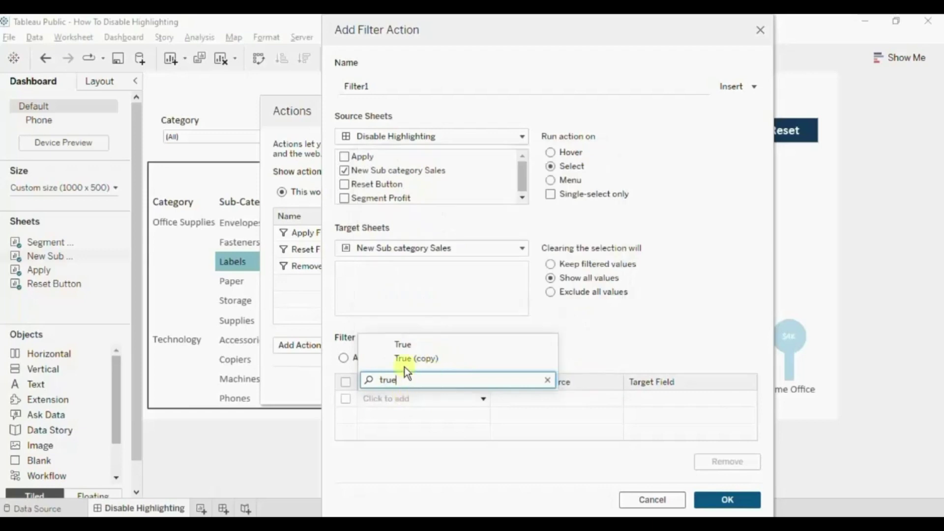
left_click(451, 359)
left_click(666, 400)
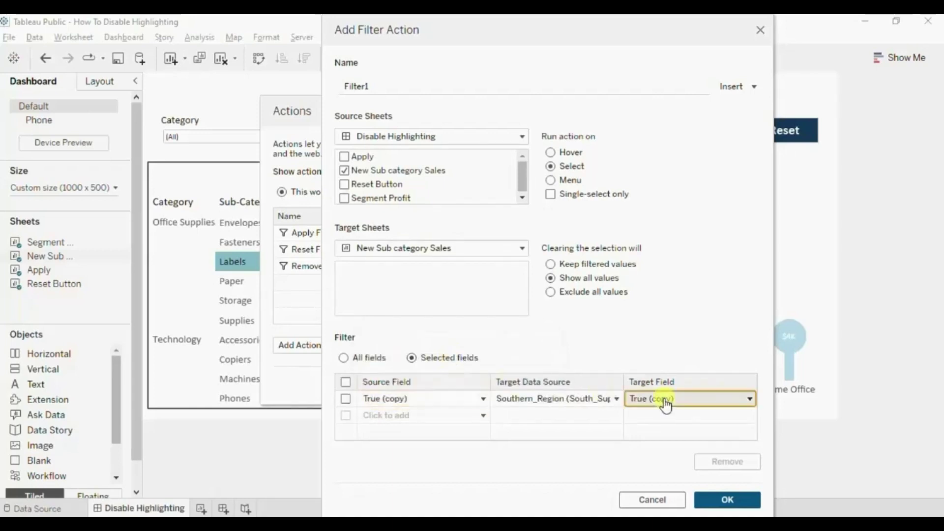
left_click(666, 401)
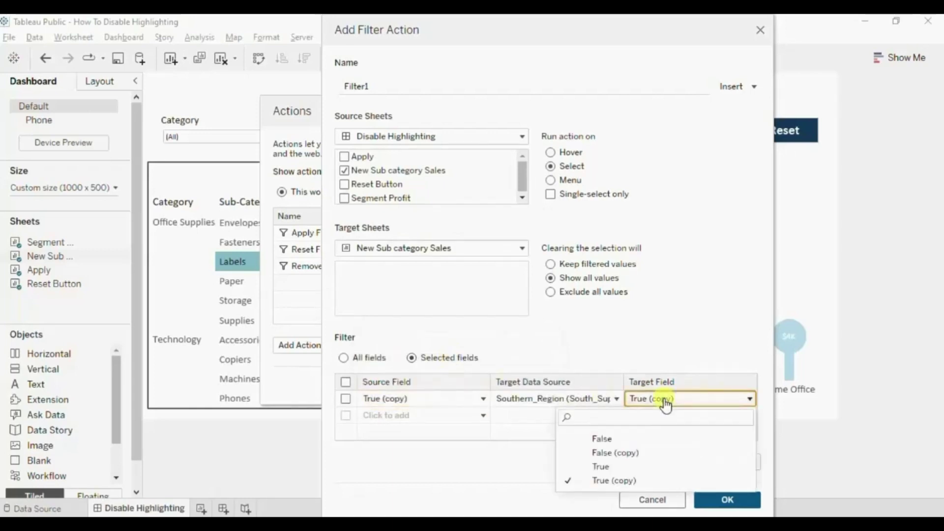
left_click(620, 454)
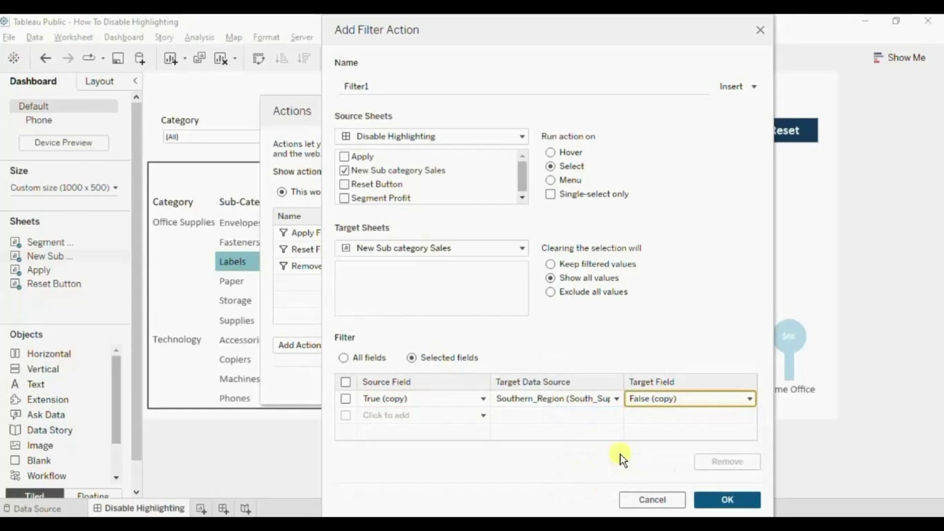
left_click(714, 500)
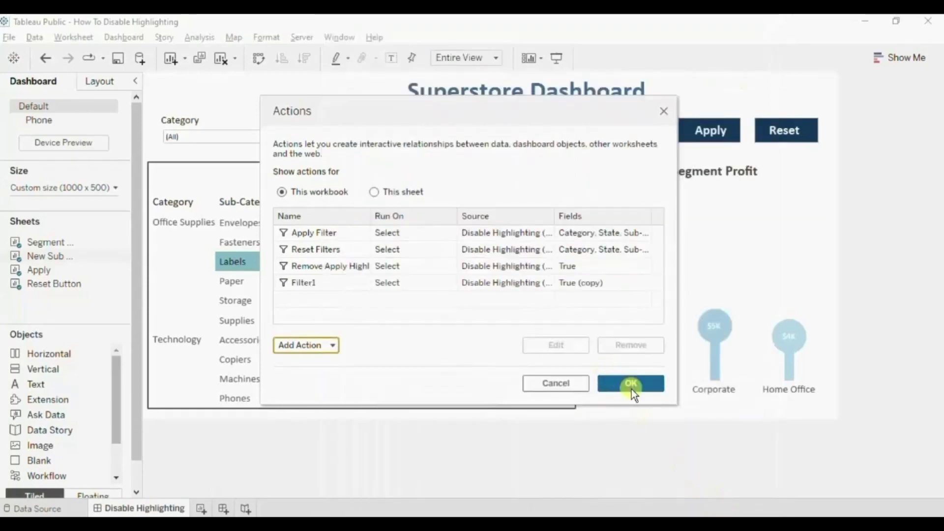
Close the Actions dialog and clear the Labels selection with Esc
left_click(631, 384)
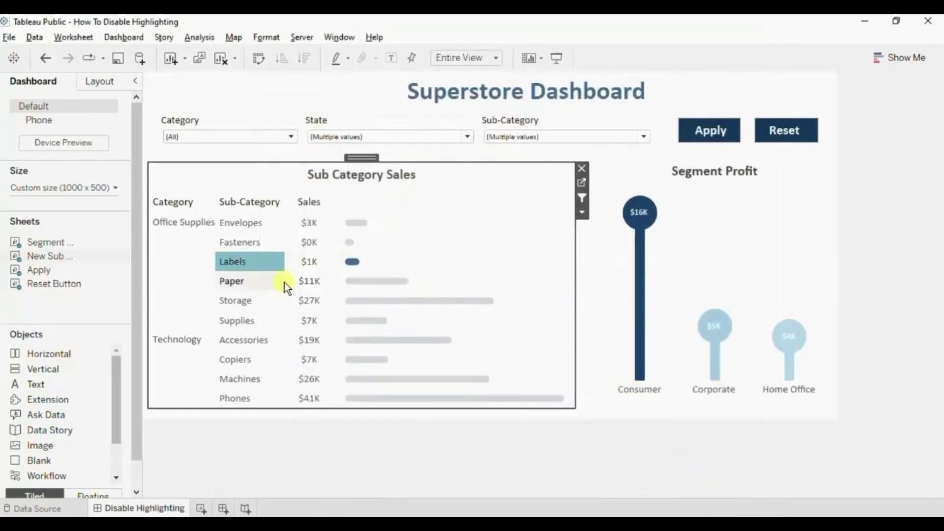
key("Escape")
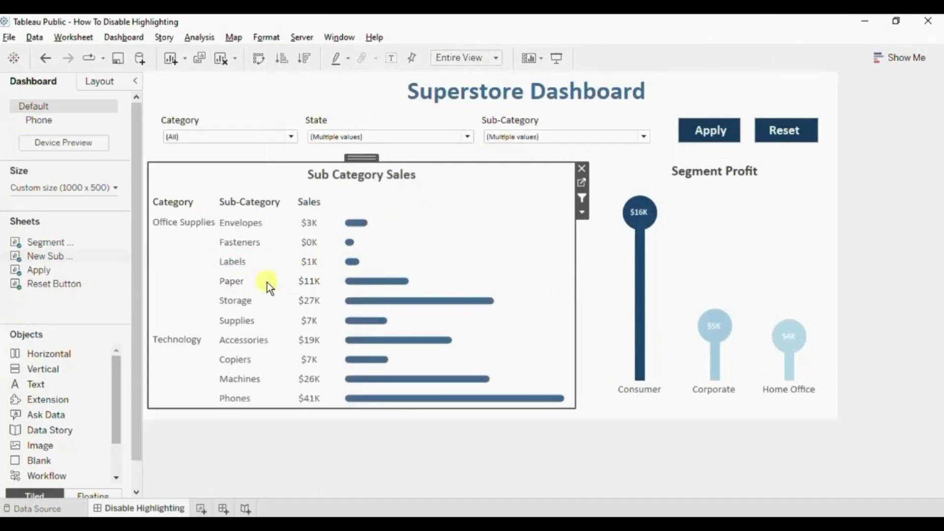